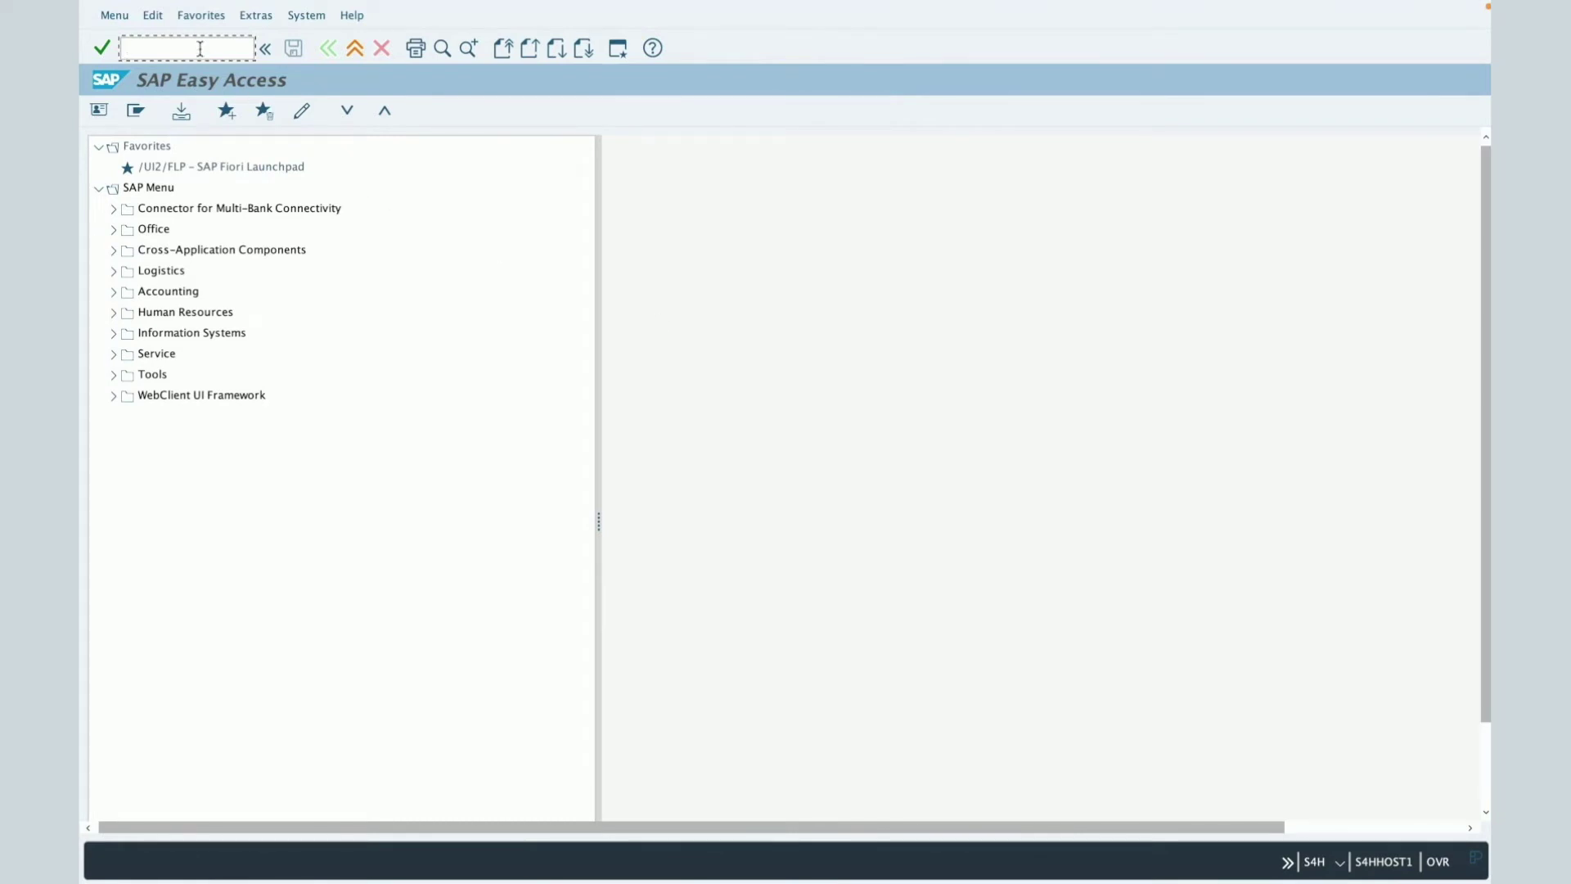
# - Run transaction IW38 to reach the Change PM Orders: Selection of Orders screen
pyautogui.write('iw38')
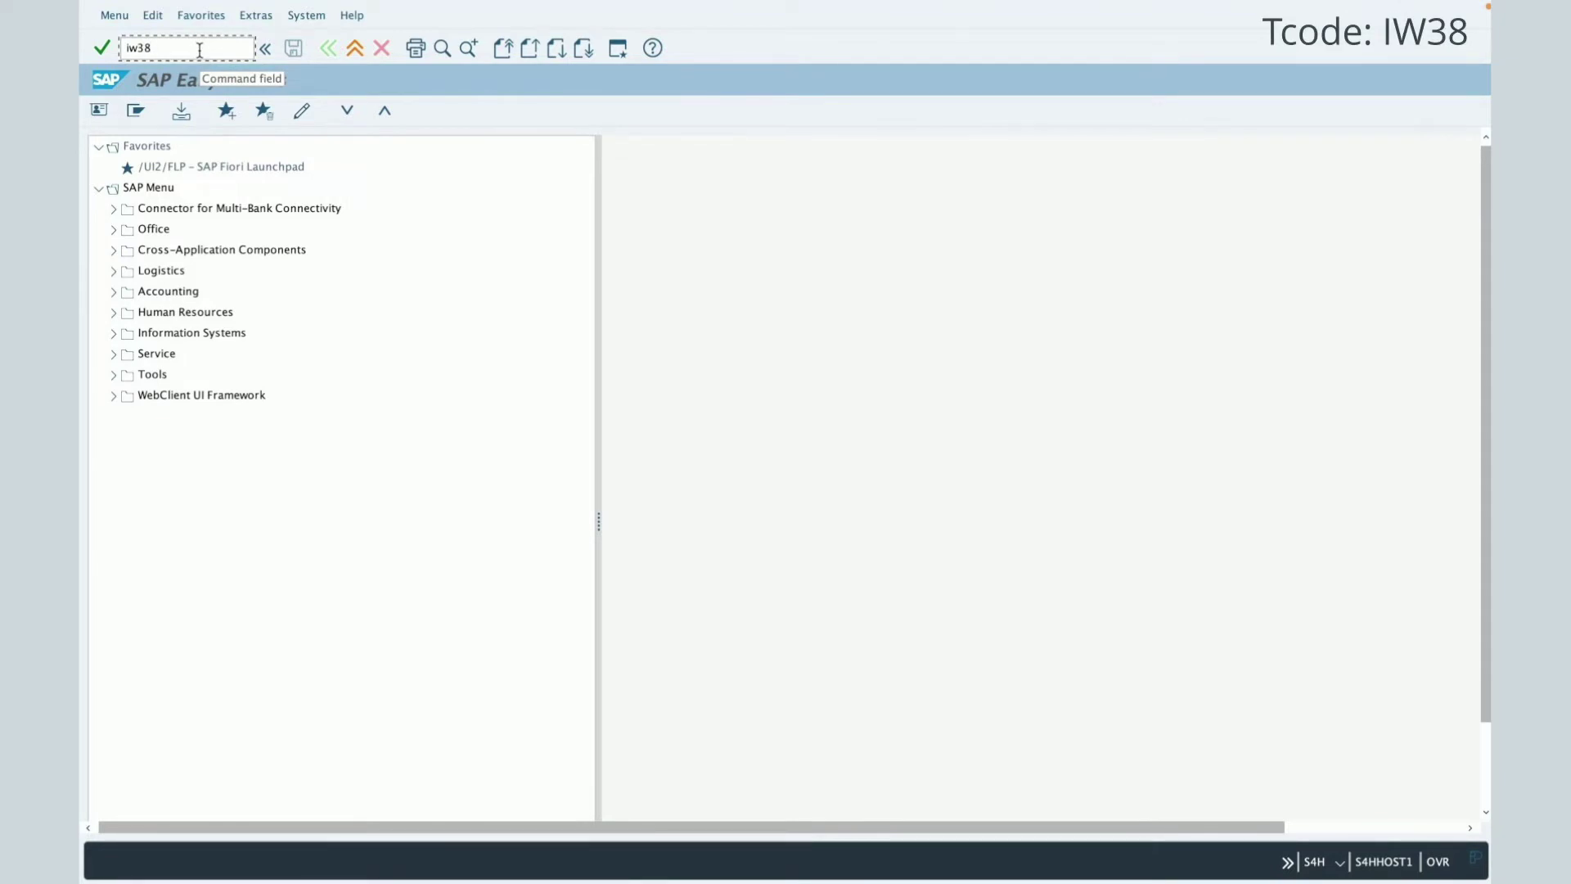
pyautogui.press('Return')
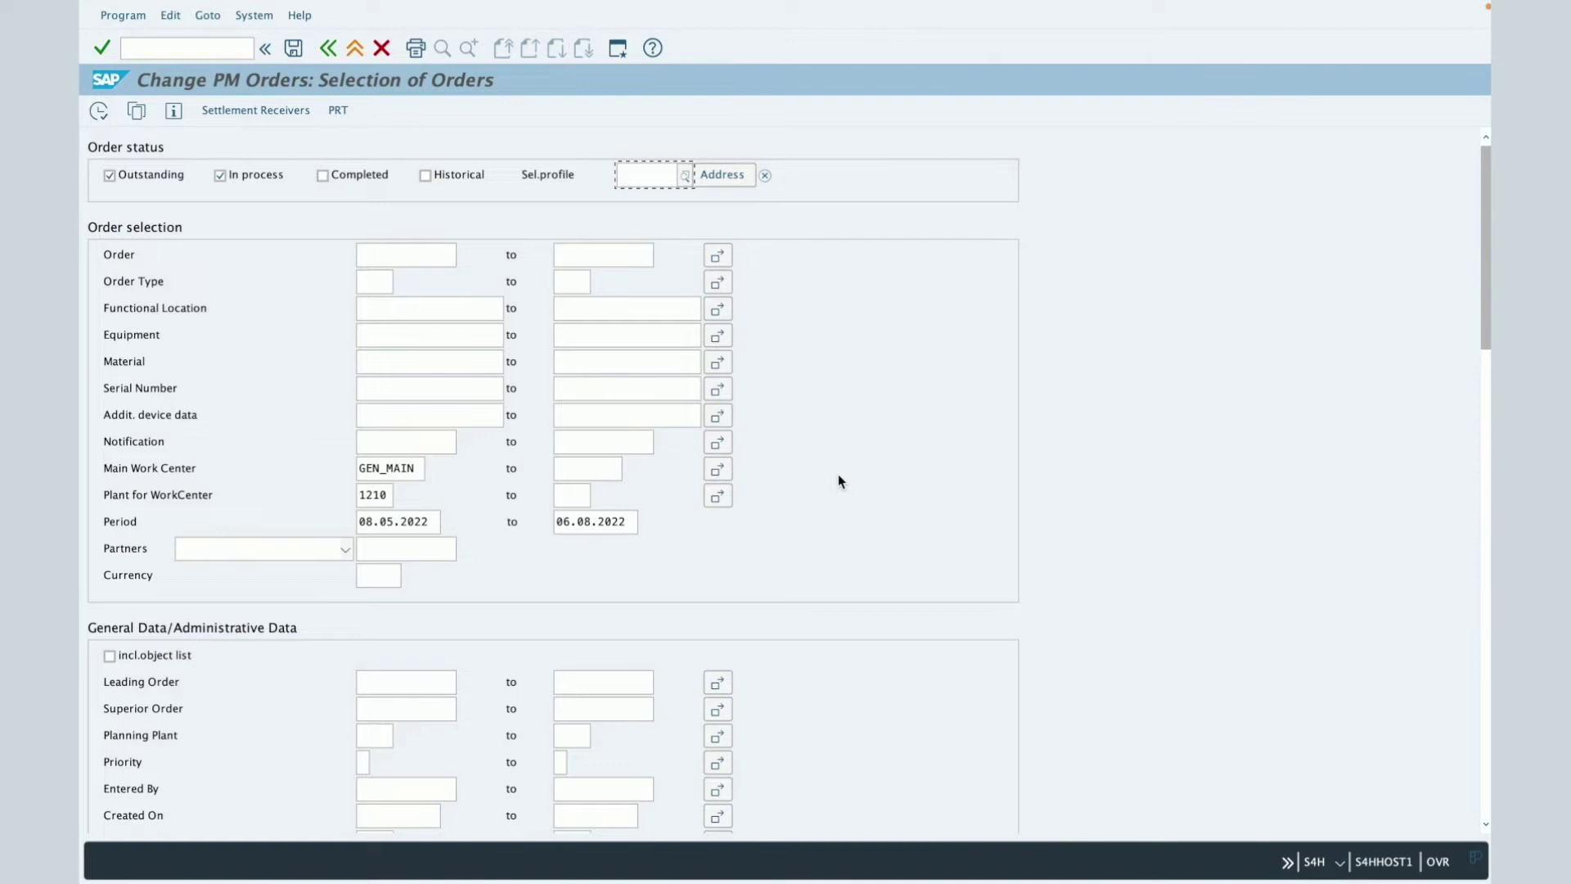
# - Execute the selection to list the three YBA1 orders, then widen the Type and Bsc start columns
pyautogui.click(99, 110)
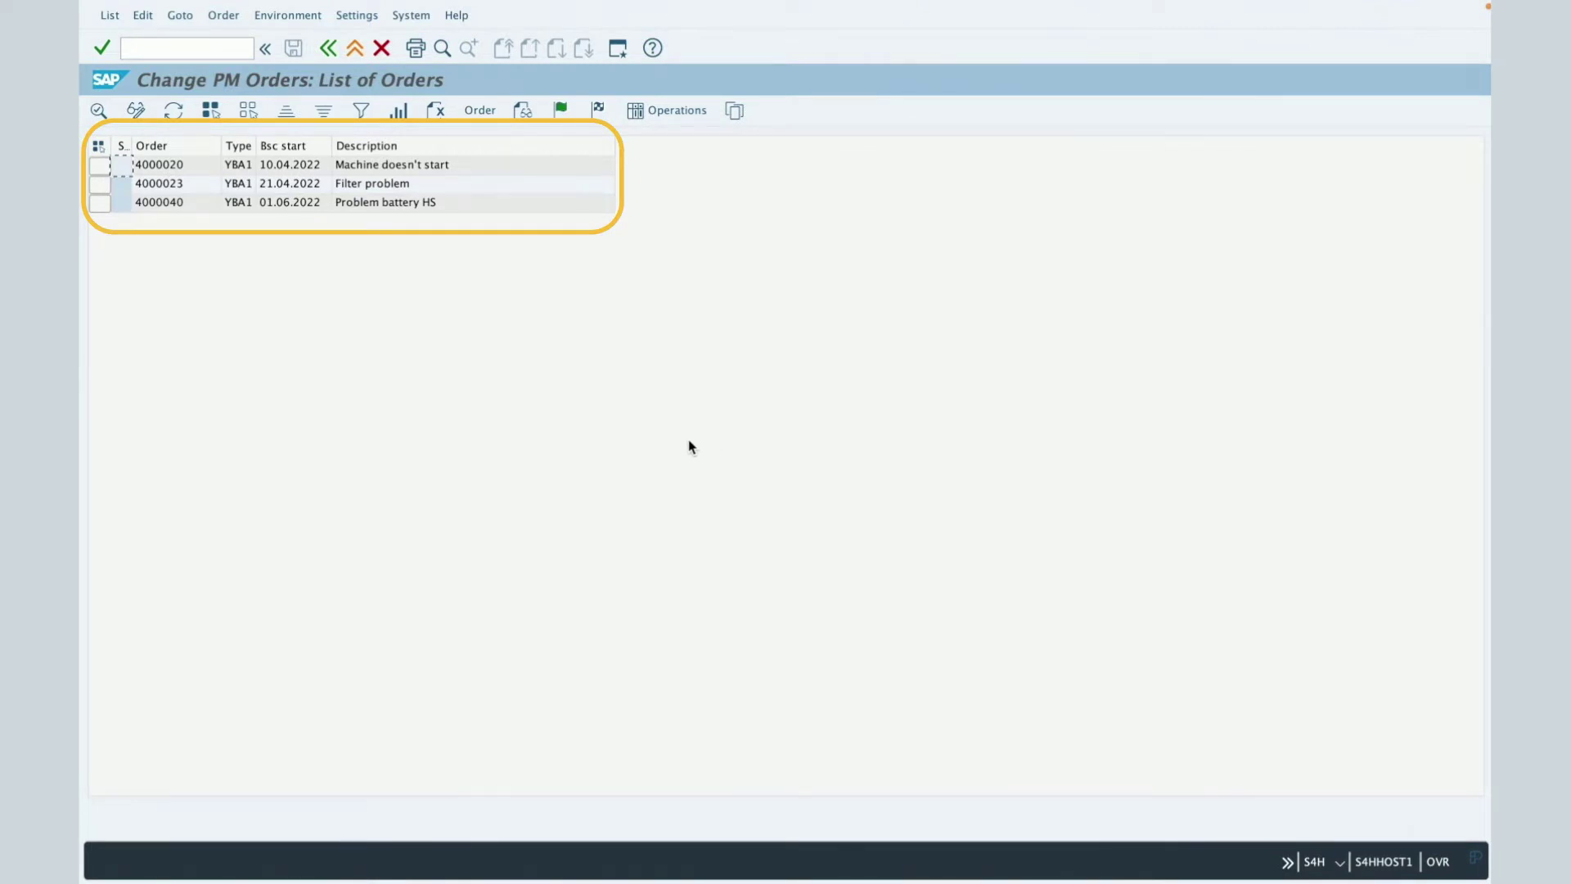
pyautogui.click(200, 152)
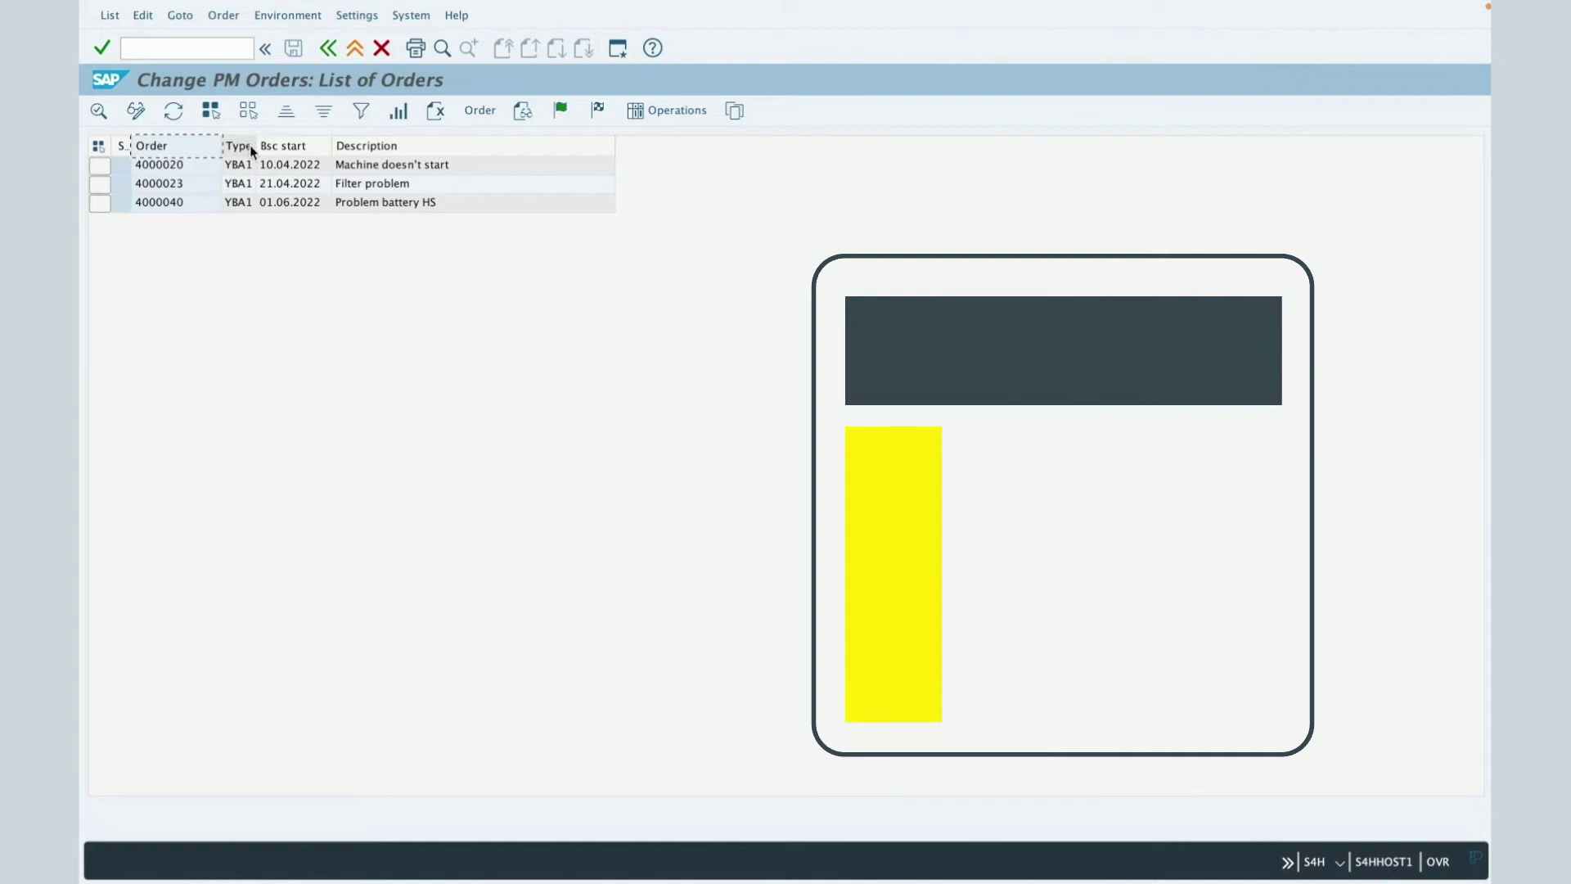
pyautogui.moveTo(255, 144); pyautogui.dragTo(312, 145)
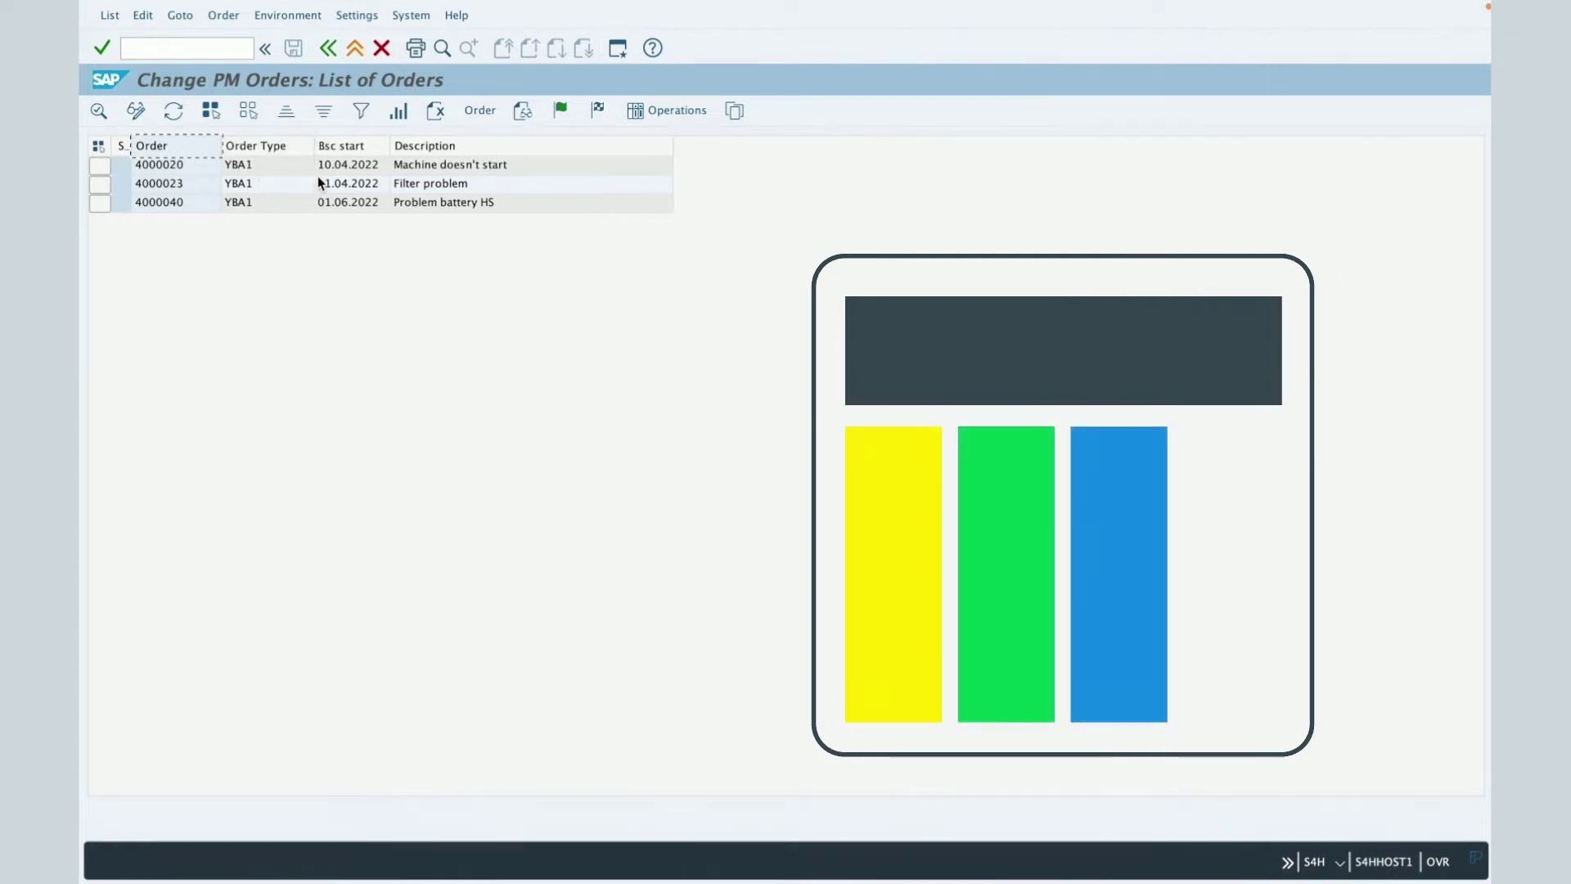
pyautogui.moveTo(390, 145); pyautogui.dragTo(428, 145)
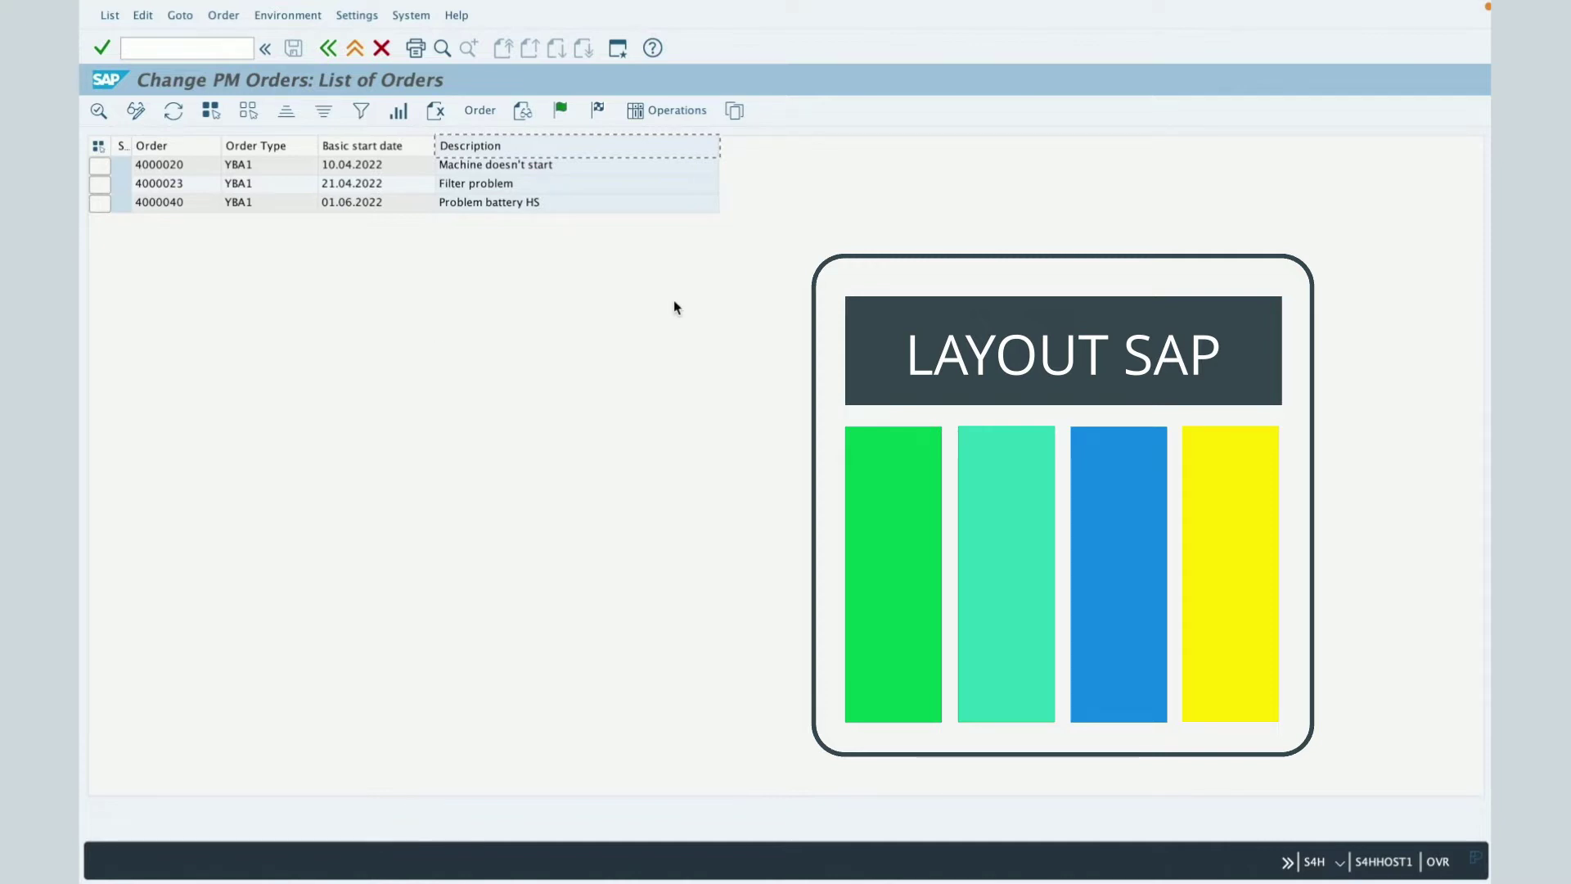
# - Open the Change Layout dialog and move it right to uncover the order list's Description column
pyautogui.click(736, 112)
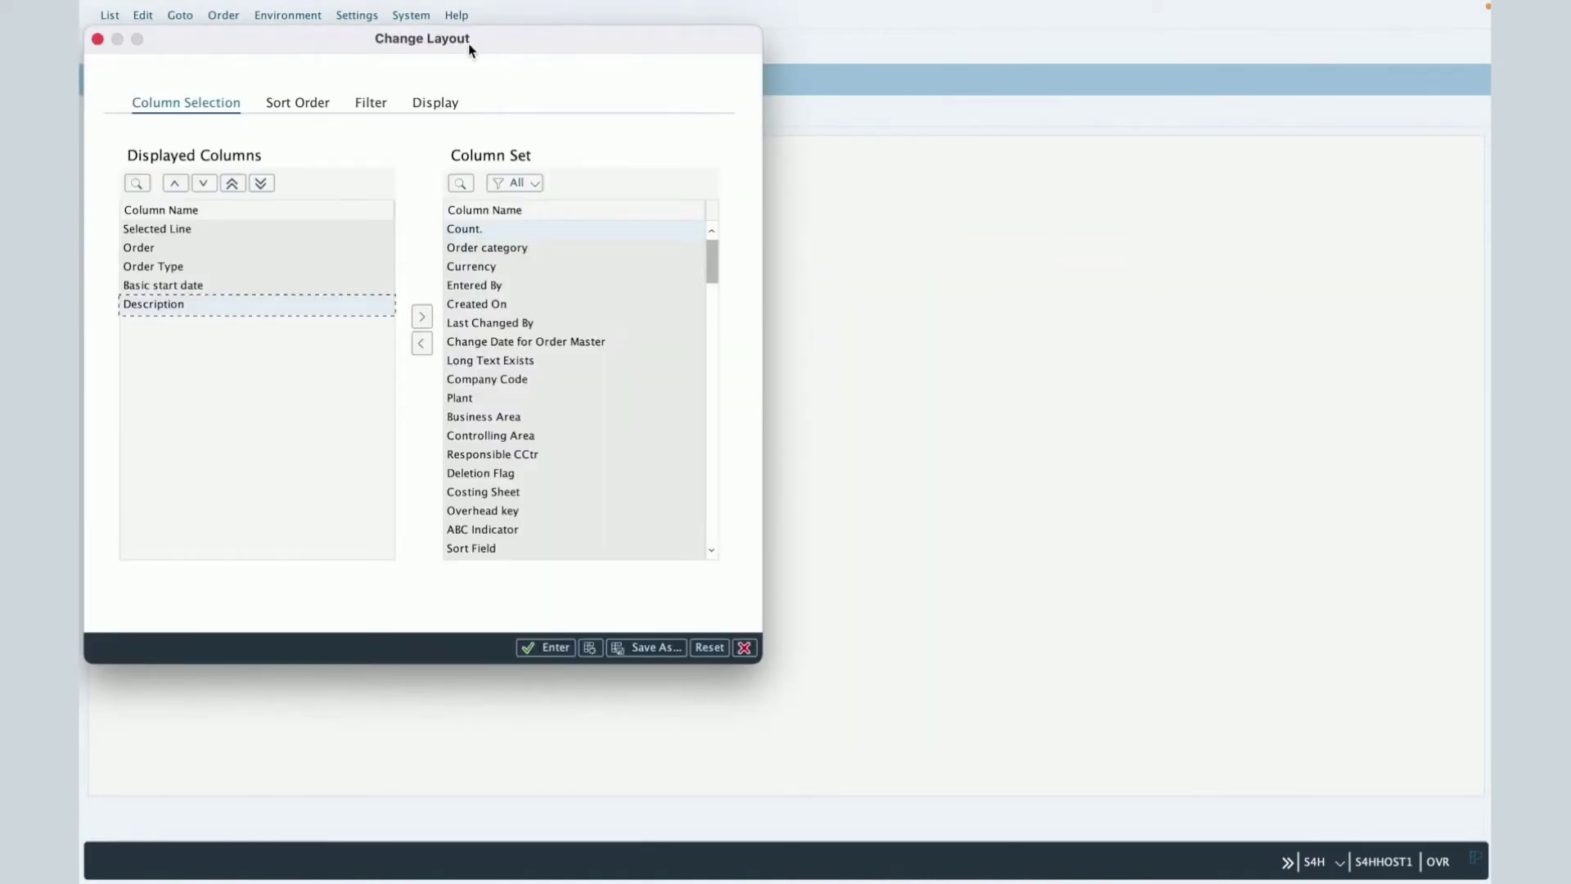
pyautogui.moveTo(468, 49); pyautogui.dragTo(810, 114)
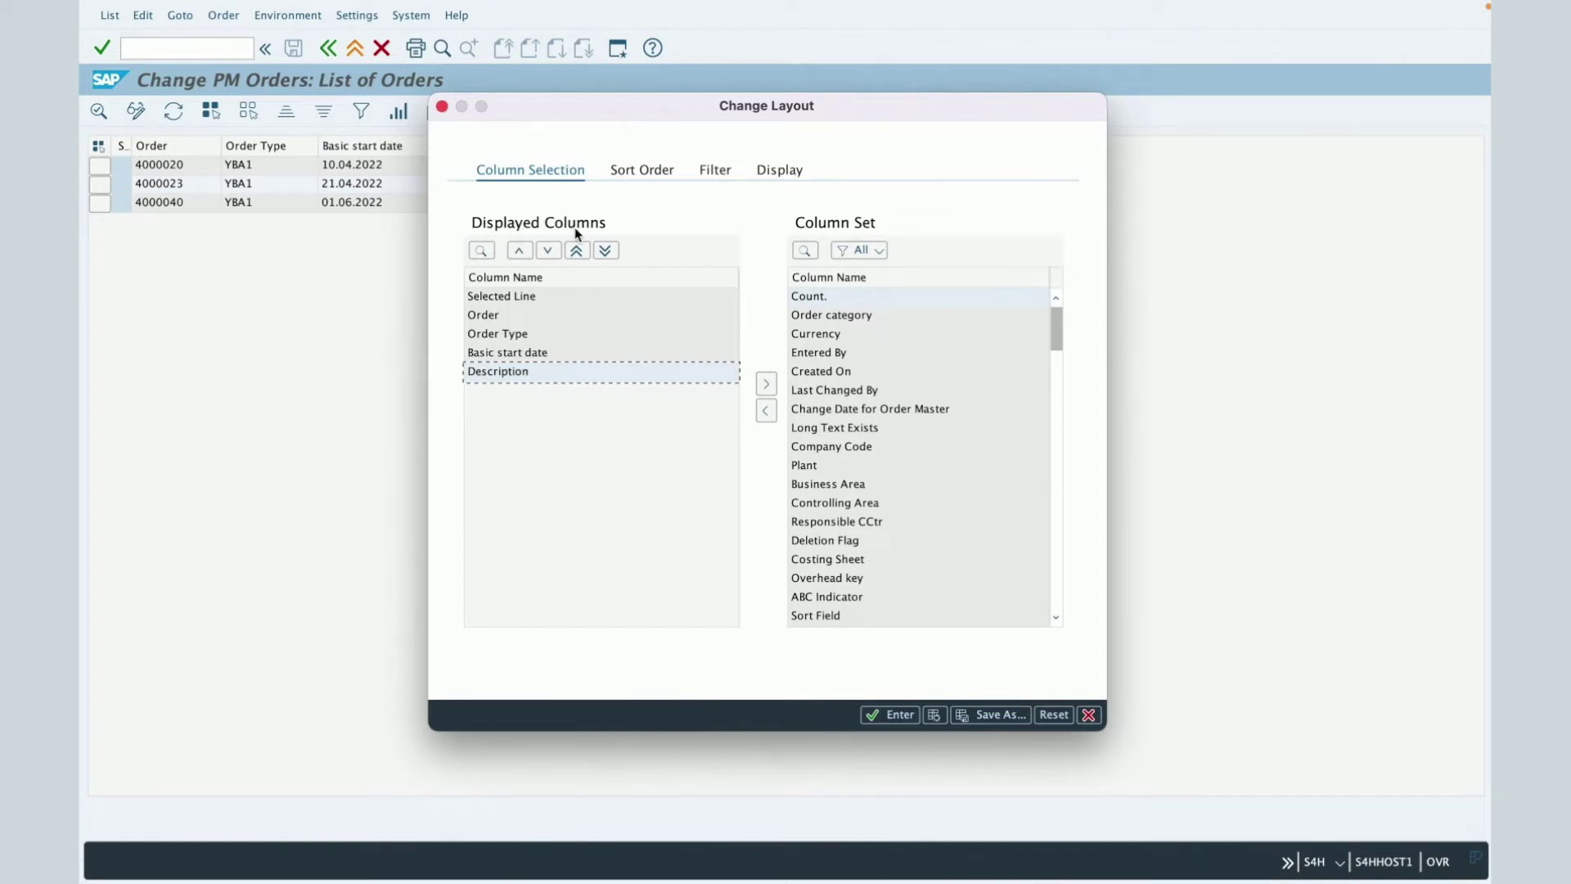
pyautogui.moveTo(583, 110); pyautogui.dragTo(878, 115)
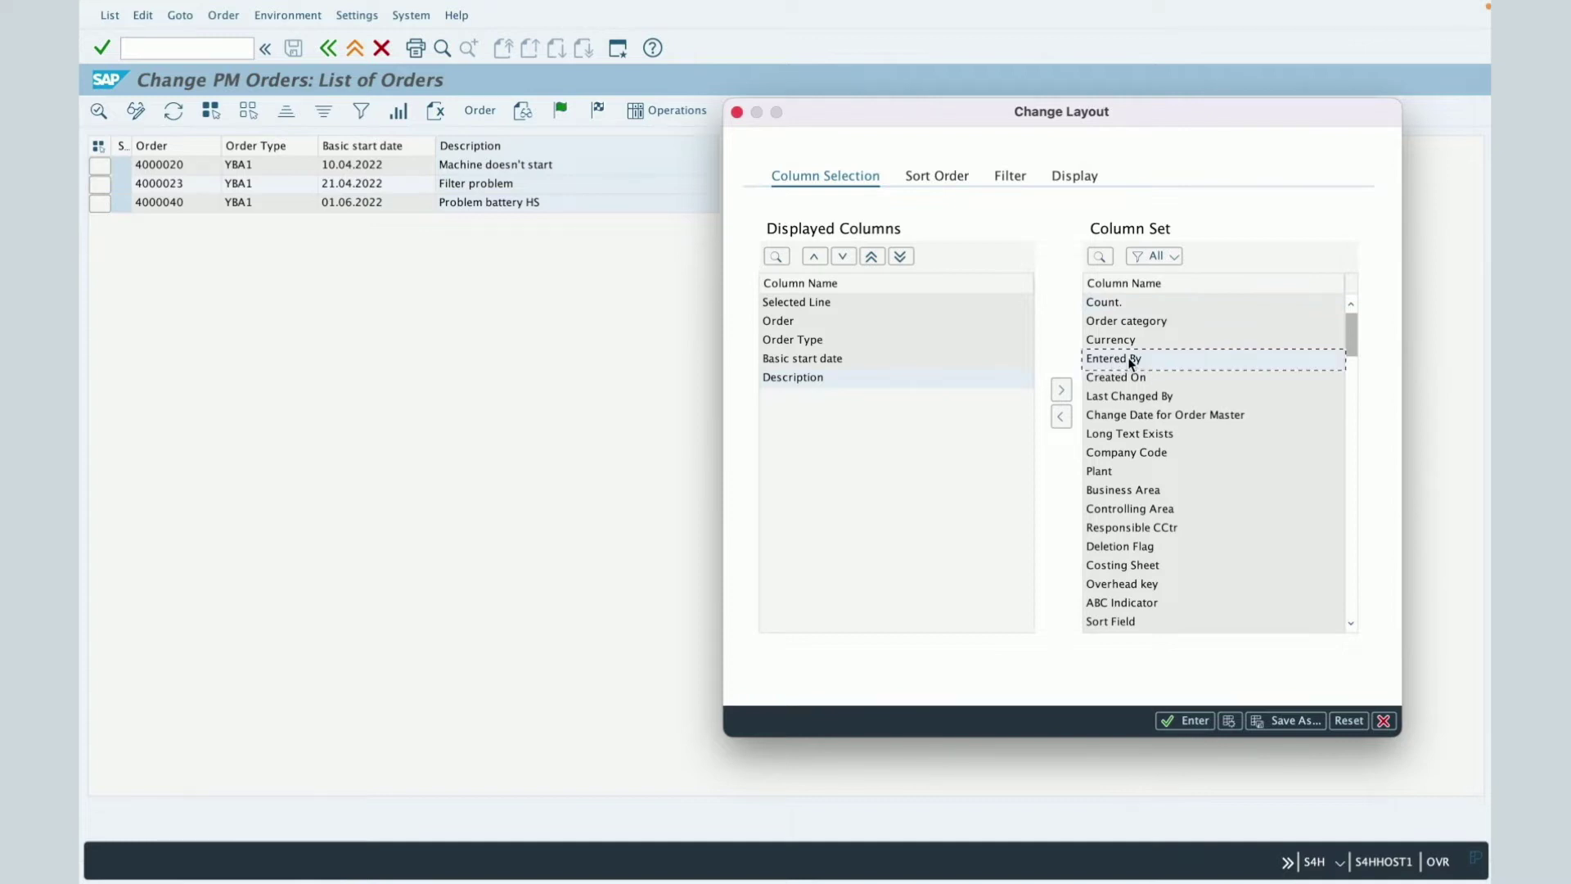
# - Move Entered By and Plant into Displayed Columns and return Basic start date to the Column Set
pyautogui.click(1062, 418)
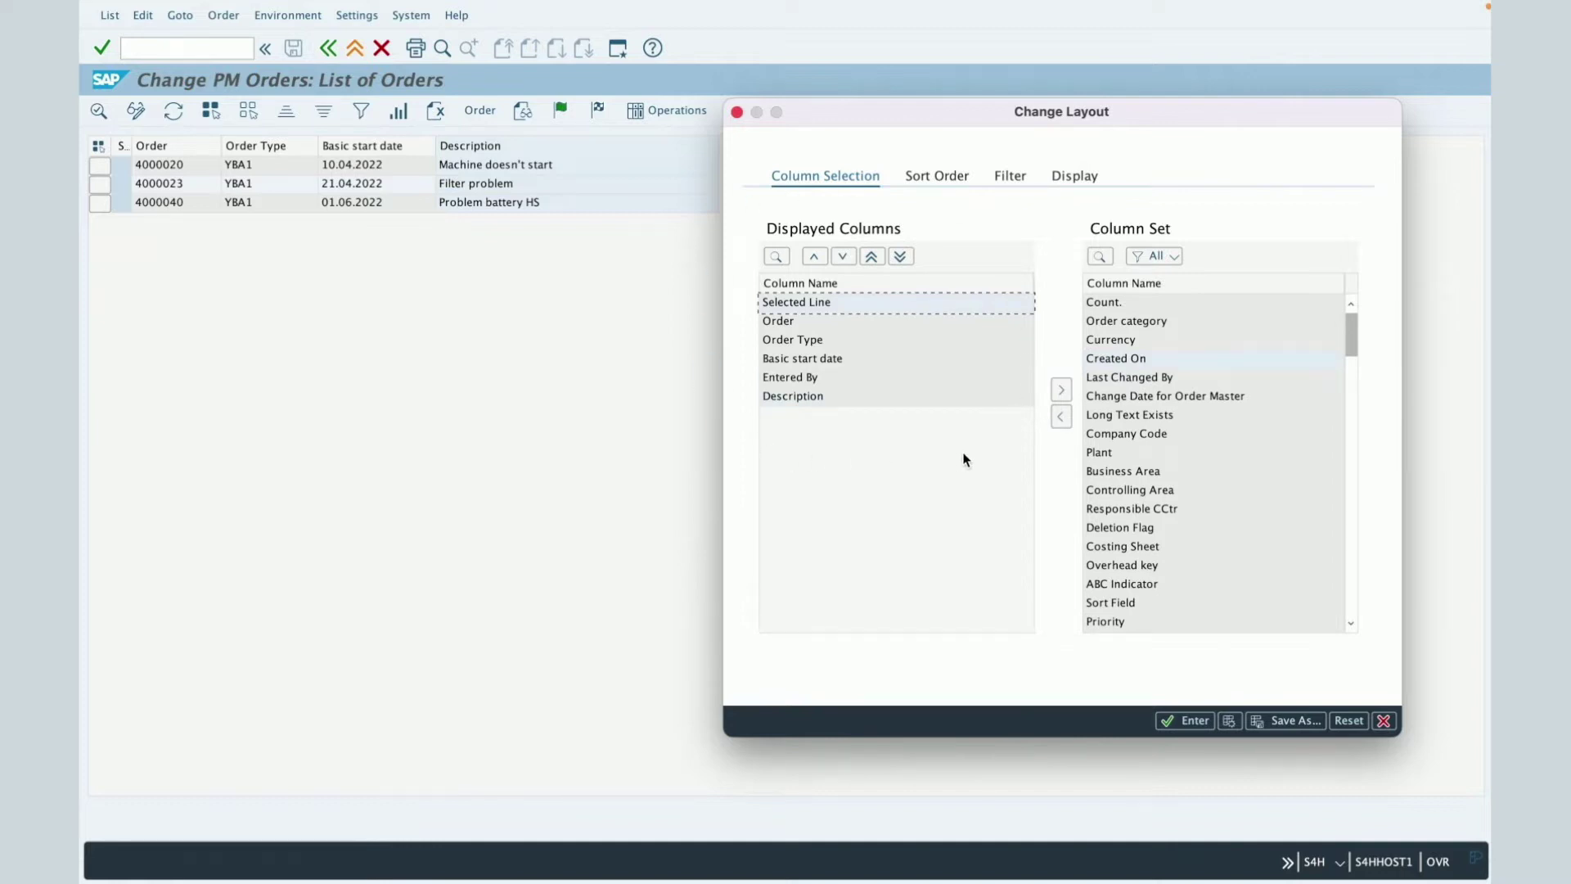
pyautogui.click(1098, 454)
pyautogui.click(1062, 419)
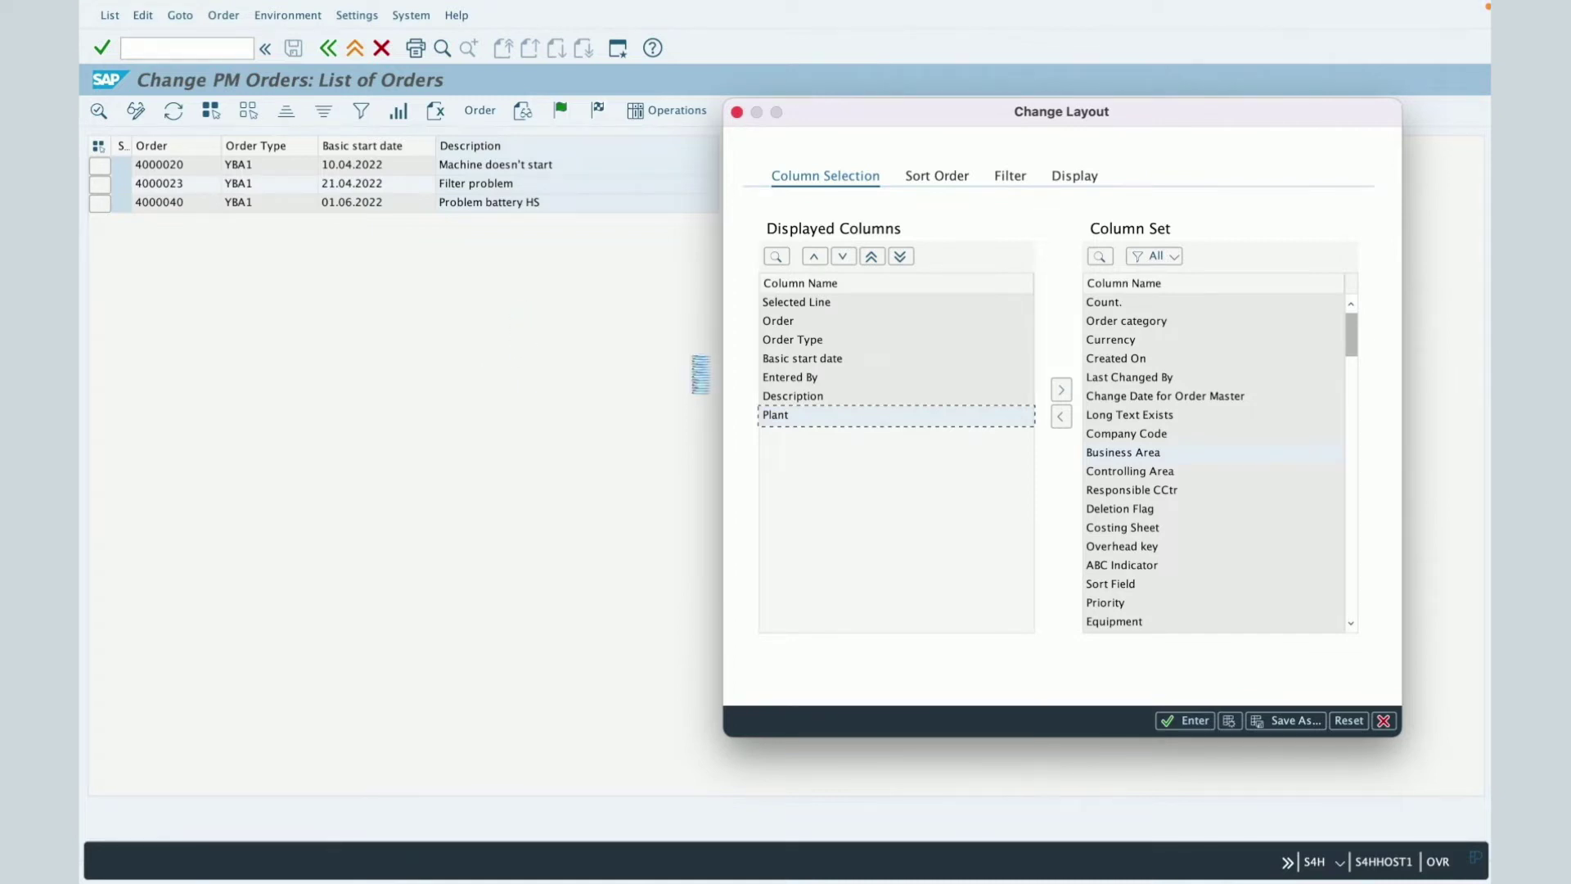
pyautogui.click(789, 360)
pyautogui.click(1063, 397)
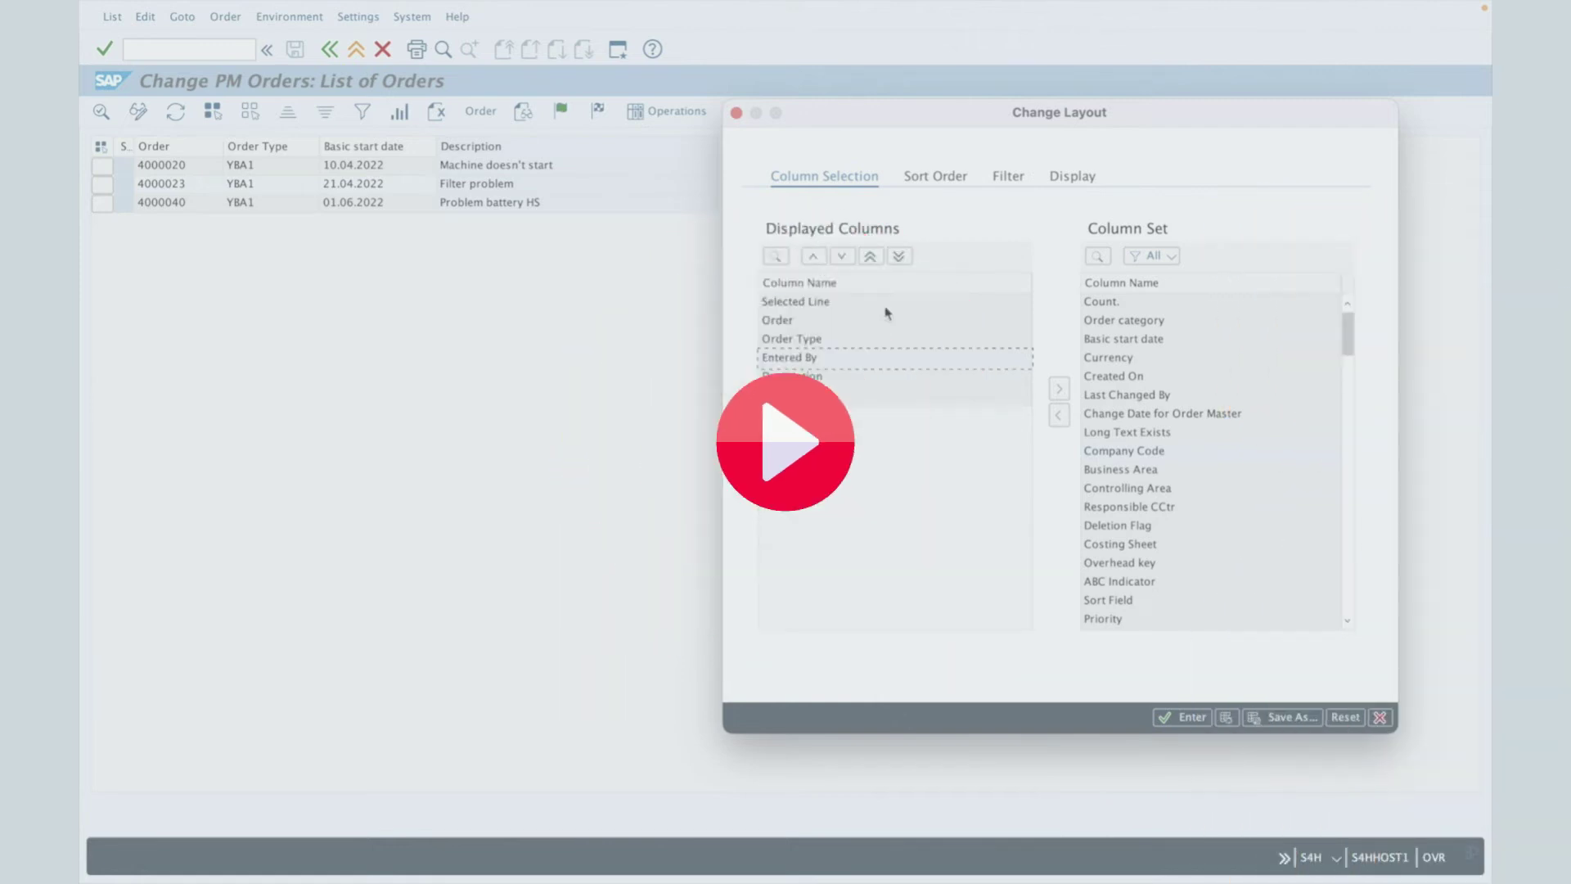
# - Select Plant in the Displayed Columns list
pyautogui.click(816, 302)
pyautogui.click(779, 320)
pyautogui.click(793, 339)
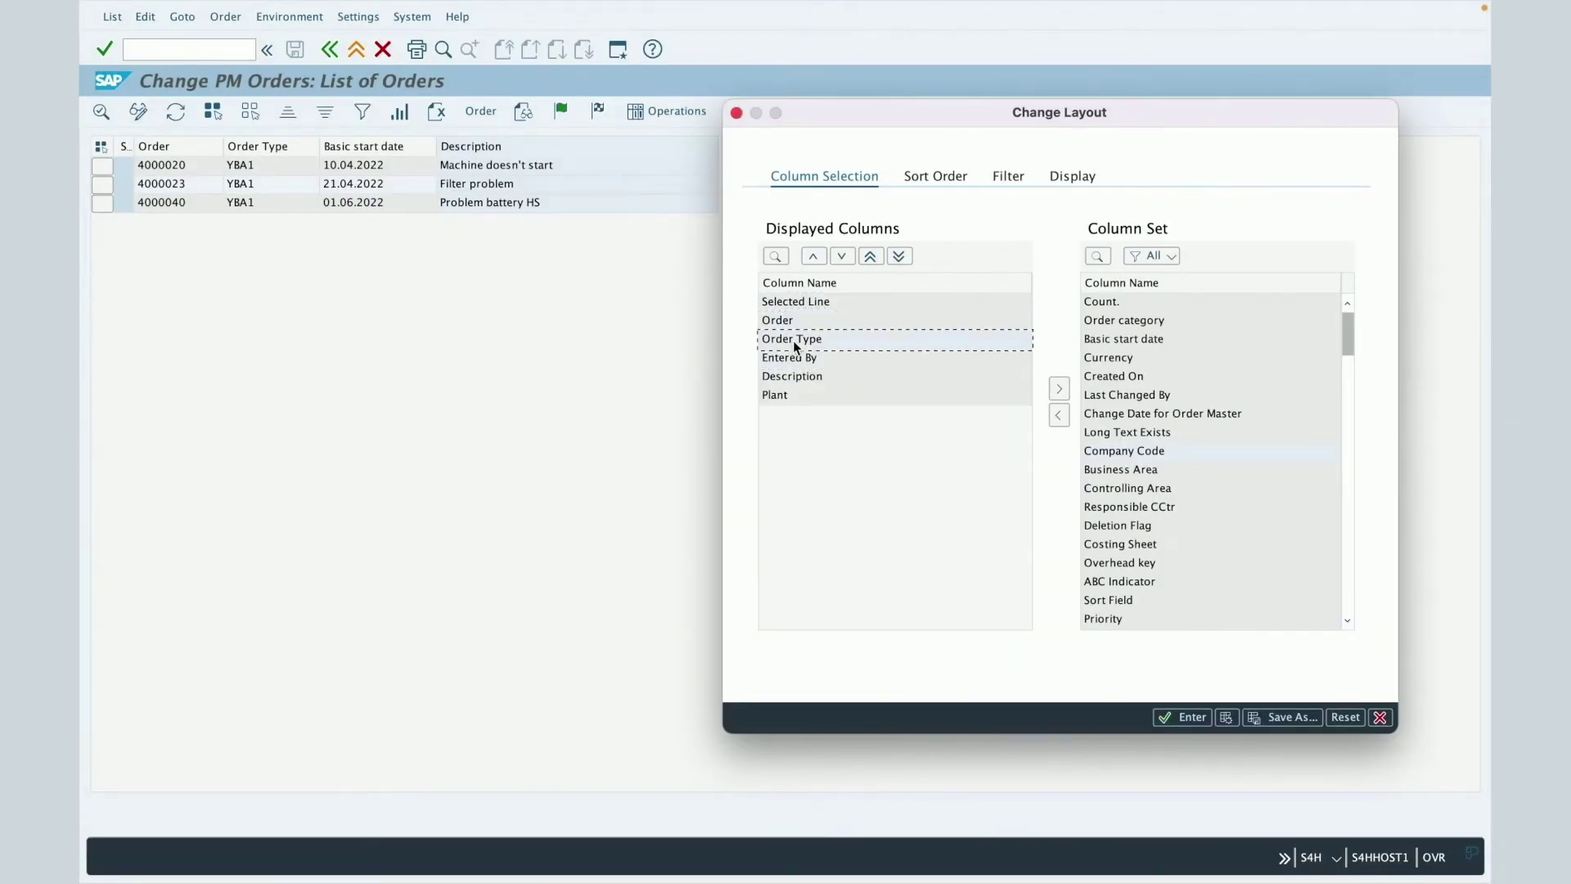
pyautogui.click(794, 358)
pyautogui.click(793, 375)
pyautogui.click(791, 395)
pyautogui.click(803, 321)
pyautogui.click(776, 396)
# - Move Plant up five places to the top, ahead of Selected Line and Order
pyautogui.click(815, 257)
pyautogui.click(815, 257)
pyautogui.click(815, 257)
pyautogui.click(815, 257)
pyautogui.click(815, 257)
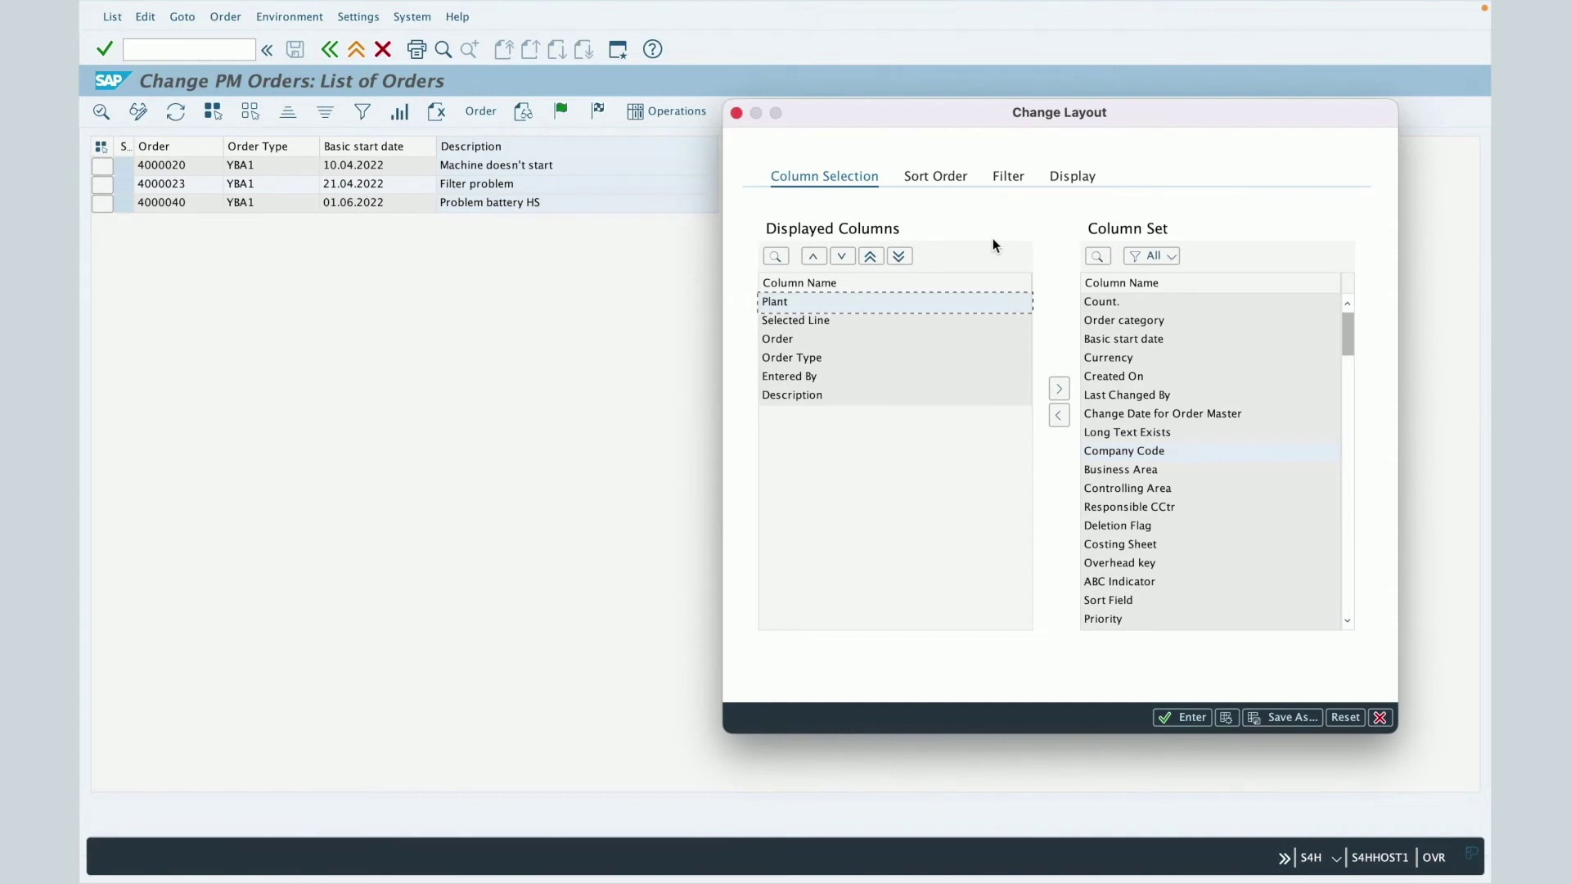
pyautogui.click(934, 177)
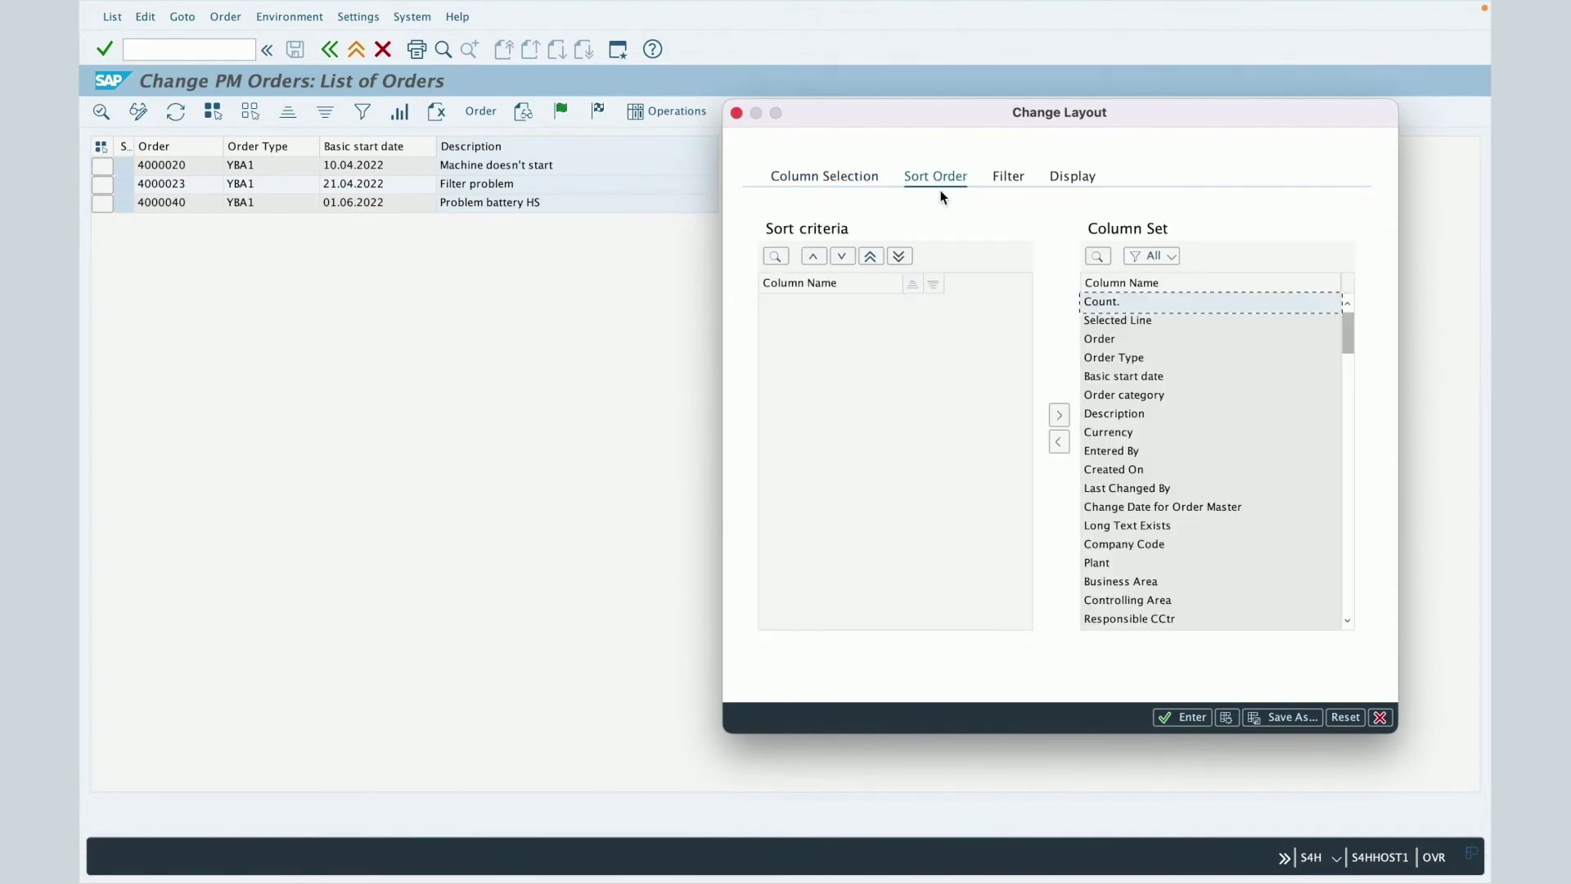
pyautogui.click(1009, 180)
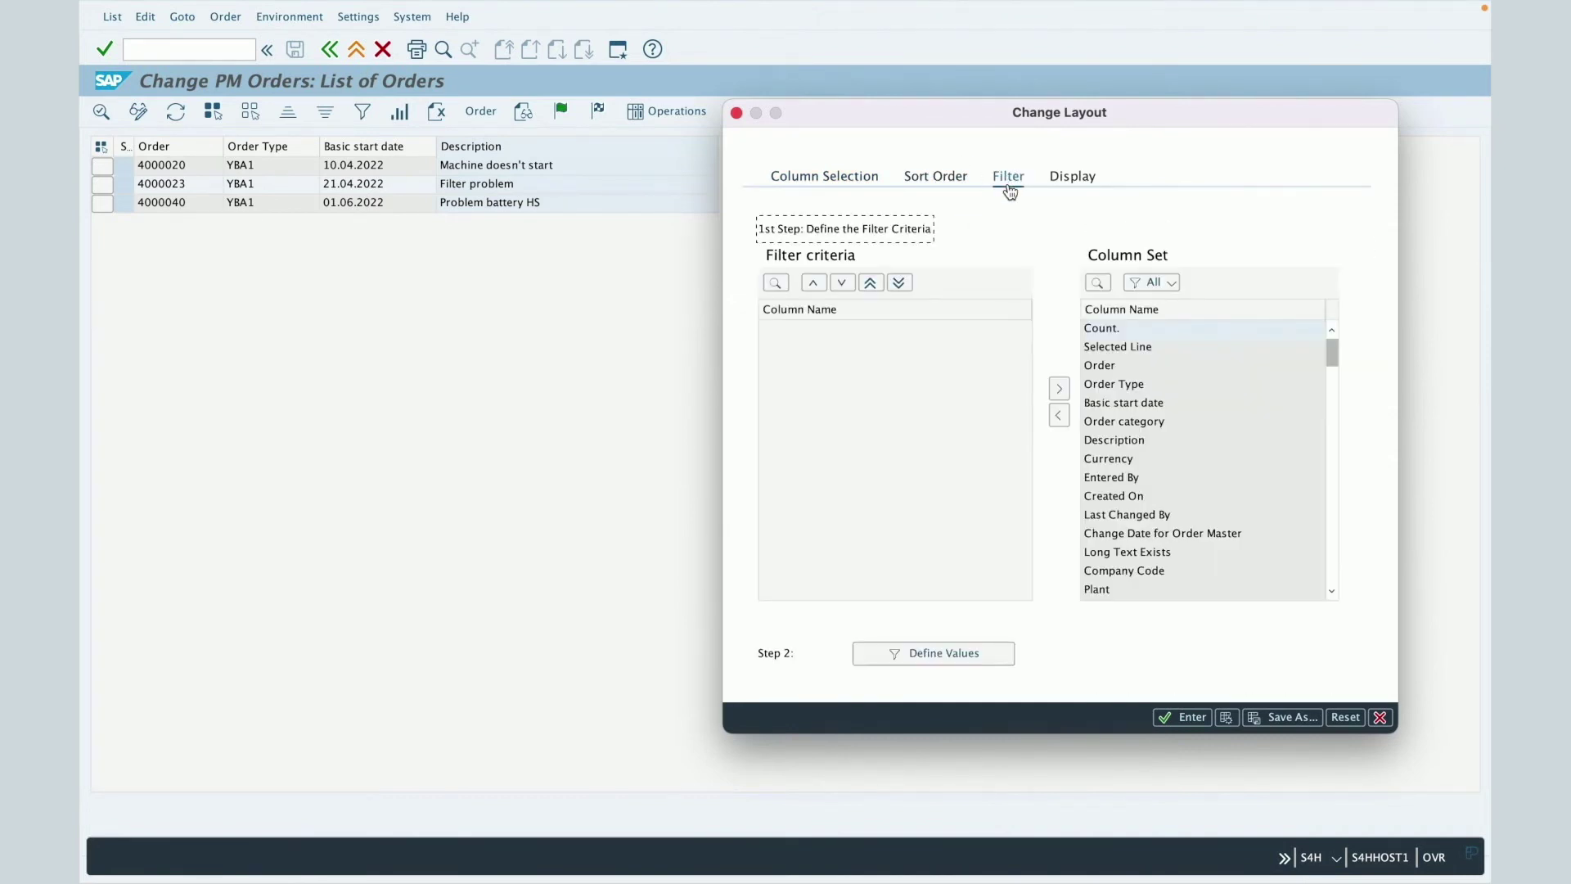
pyautogui.click(1072, 180)
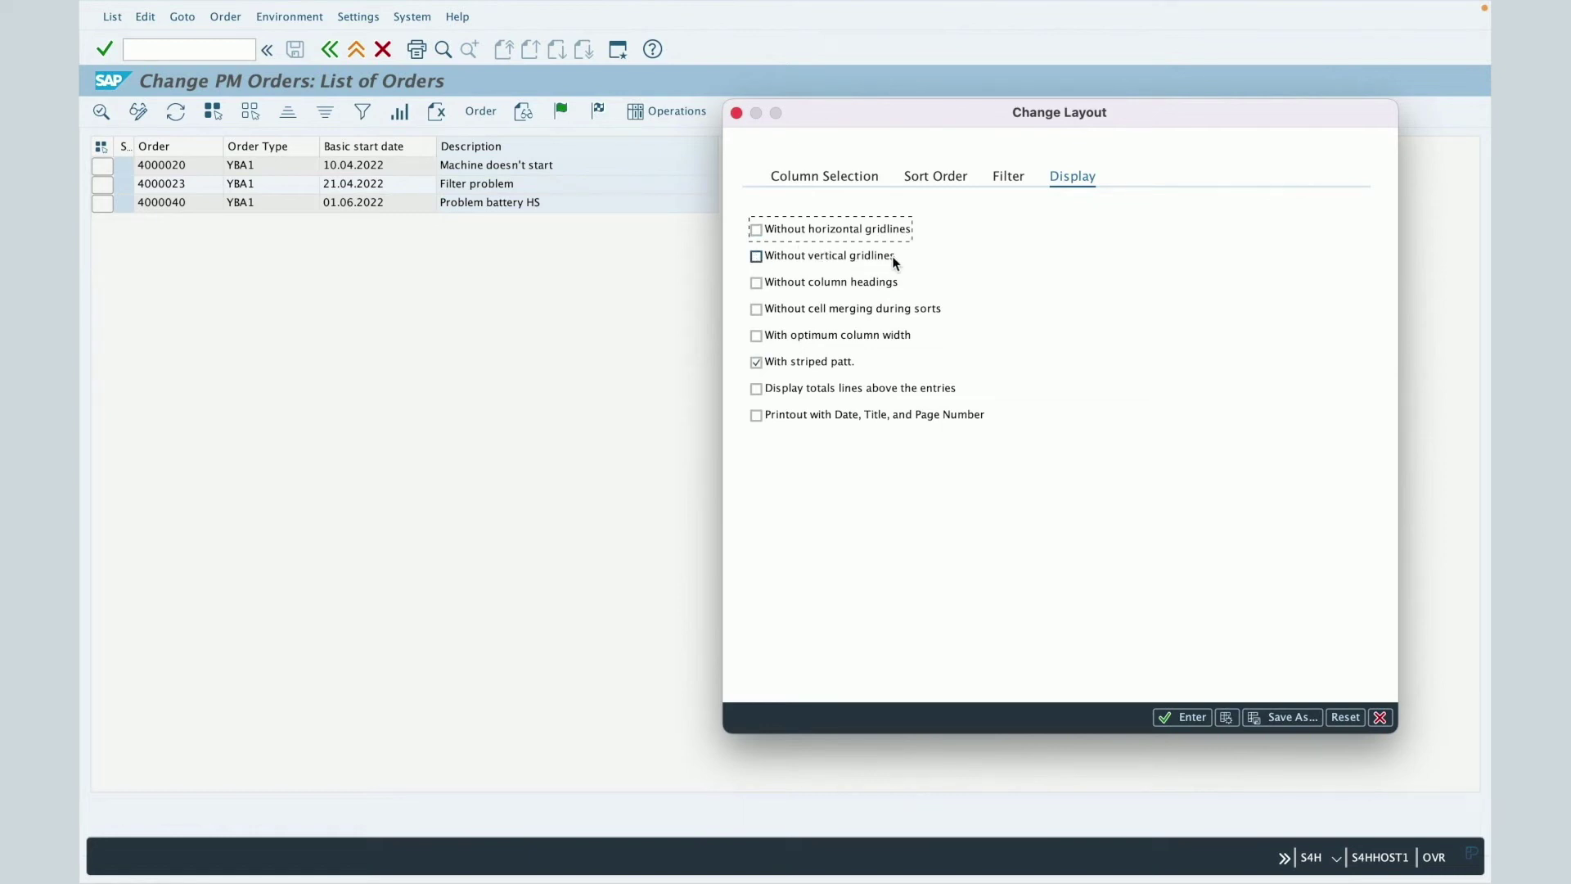
pyautogui.click(829, 177)
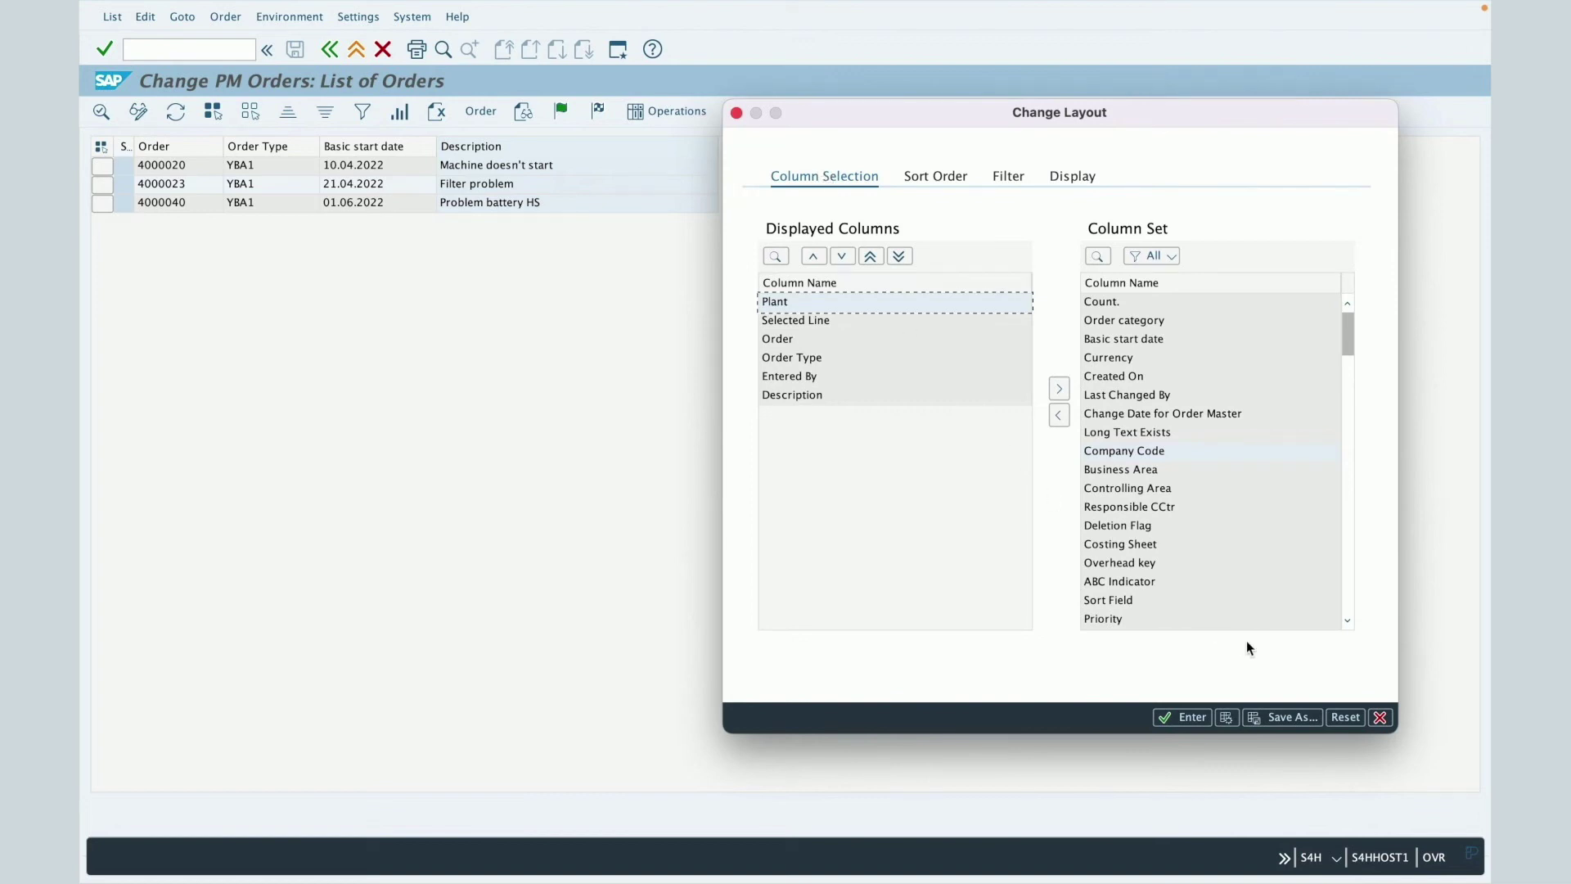
# - Save the layout as /TEST_IW38 with a description of the user's ID plus IW38
pyautogui.click(1278, 722)
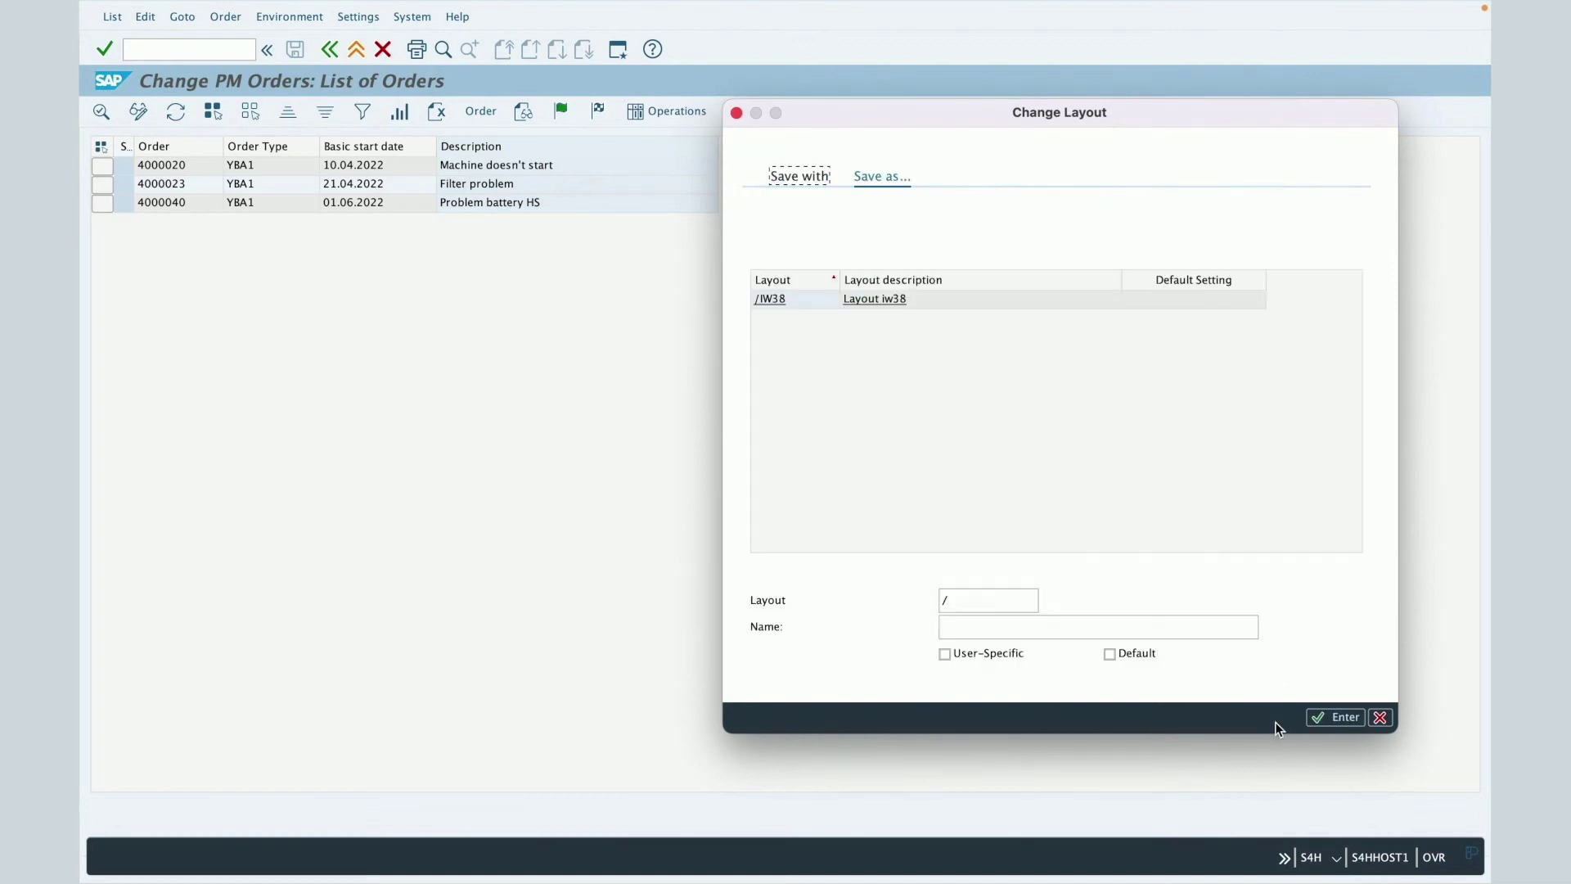
pyautogui.click(1191, 623)
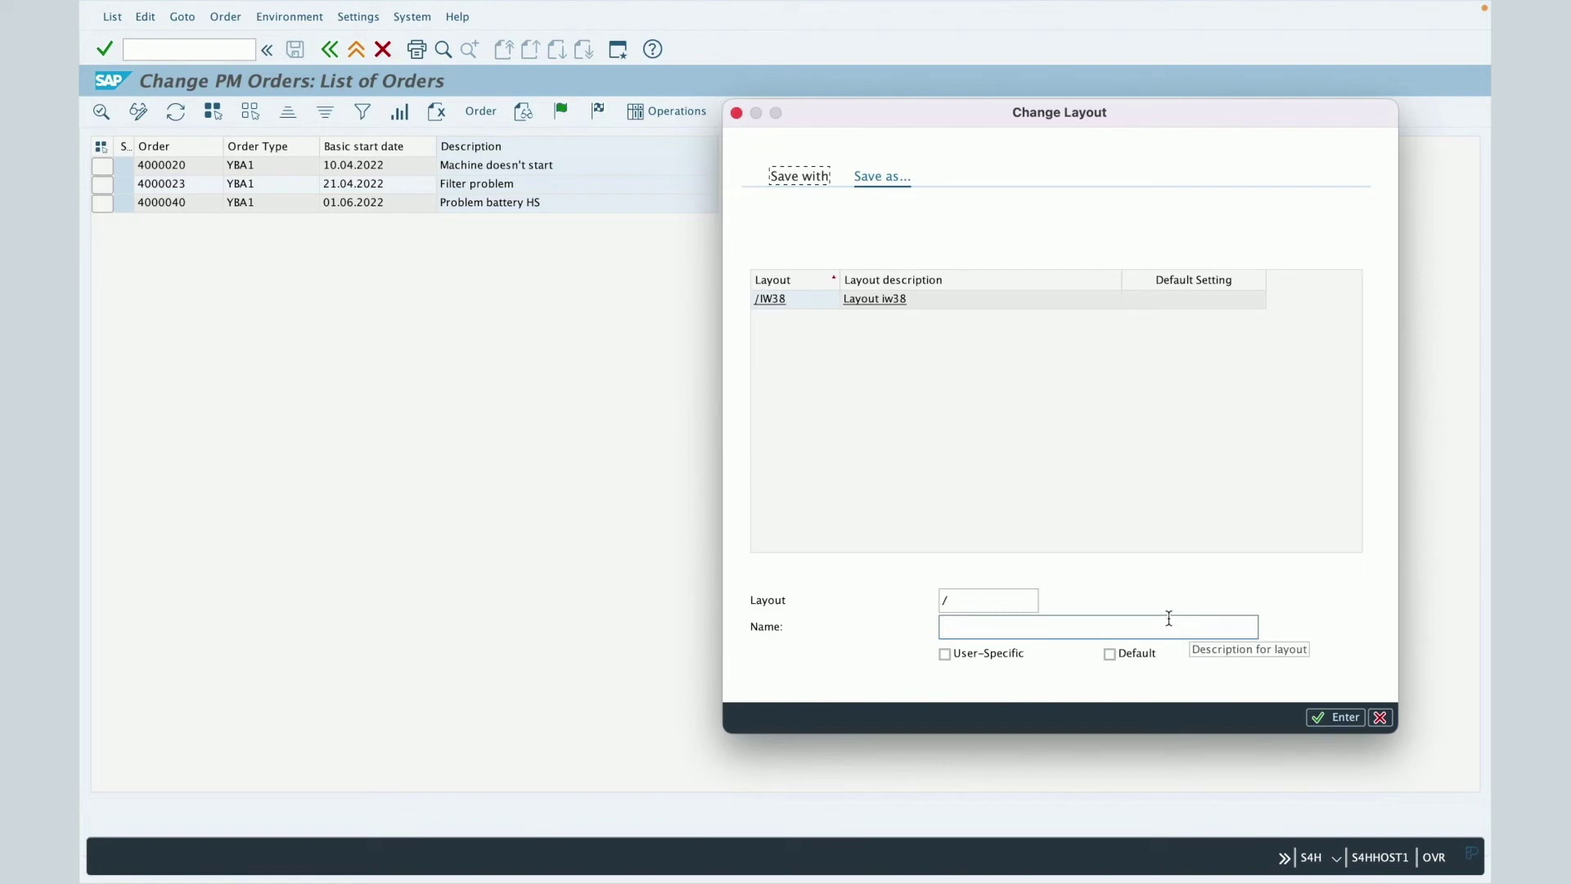
pyautogui.click(1008, 600)
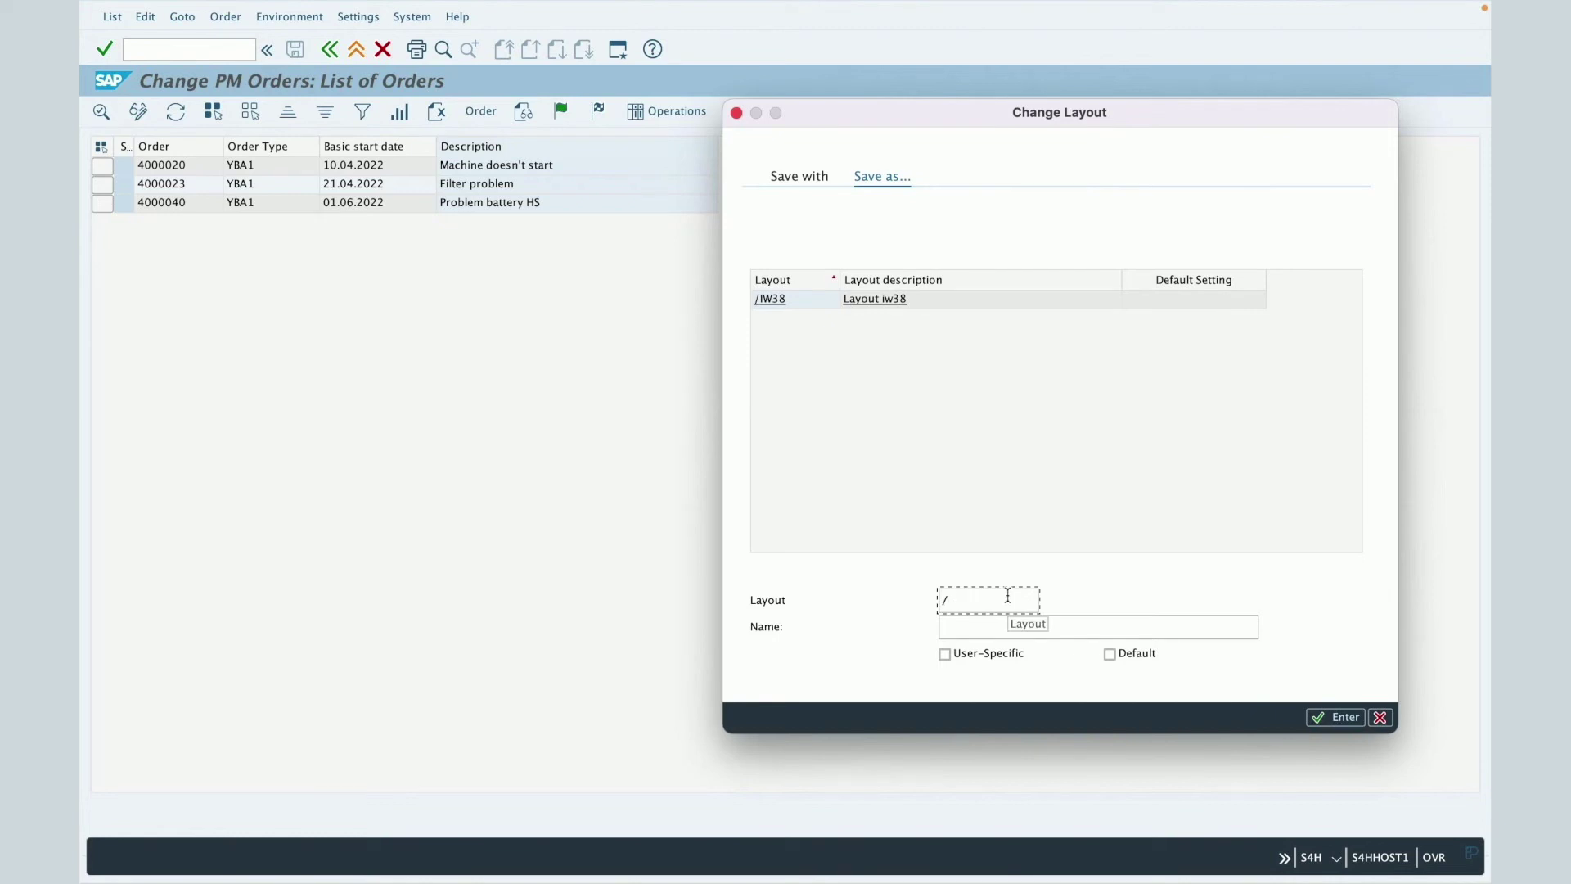
pyautogui.write('TEST_IW38')
pyautogui.click(1011, 626)
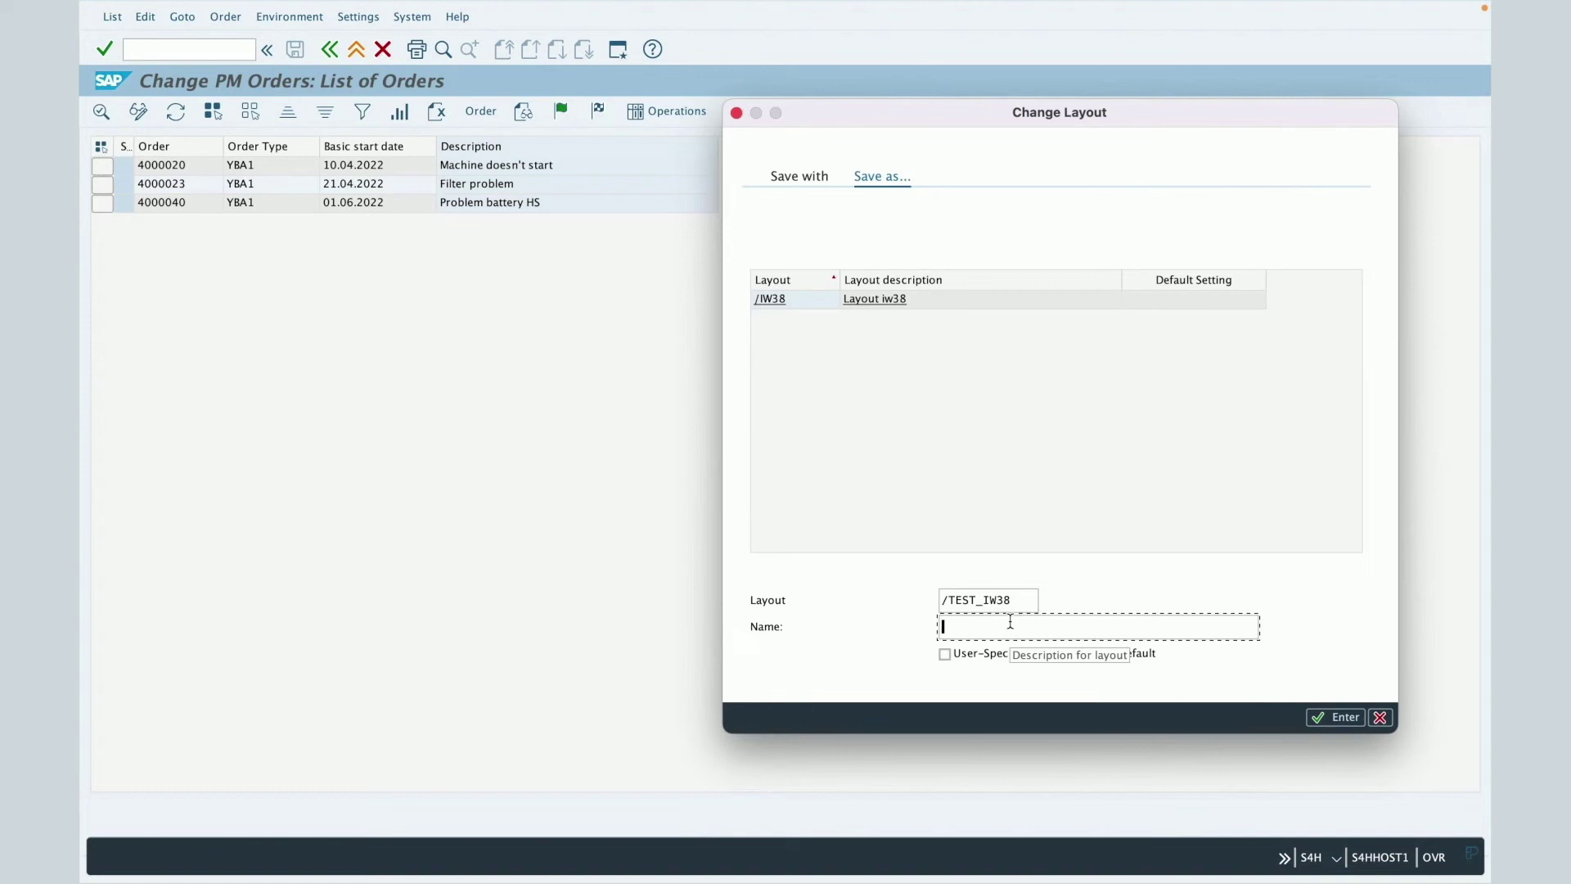
pyautogui.write('PBALBINOT IW38')
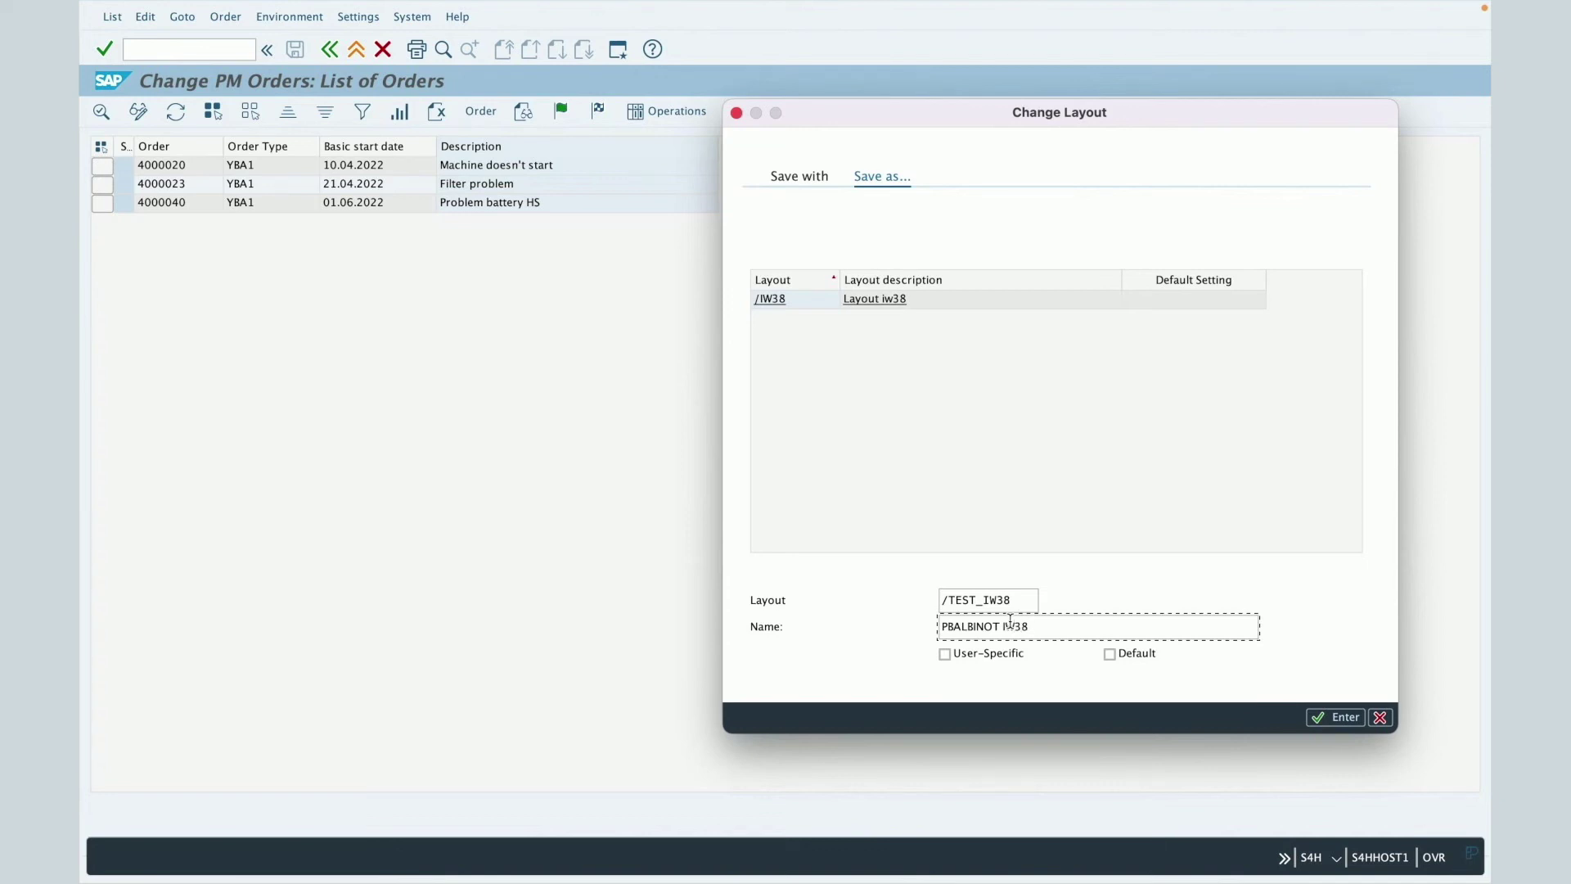
pyautogui.click(1342, 720)
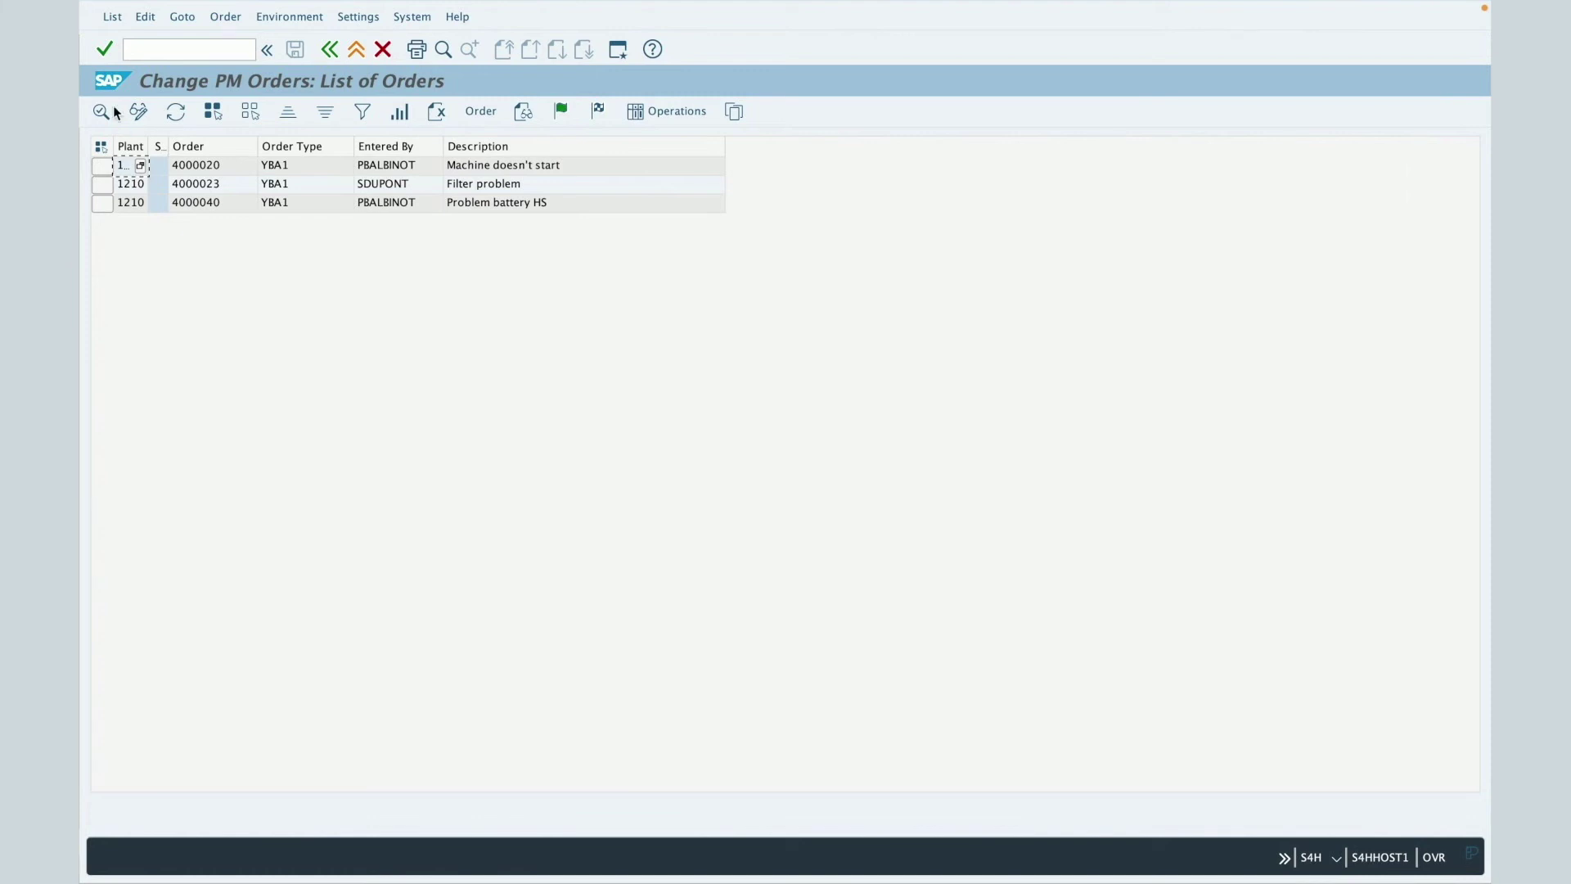
# - Widen the Plant column so 1210 shows fully, then select the Entered By and Description headers
pyautogui.moveTo(150, 147); pyautogui.dragTo(310, 150)
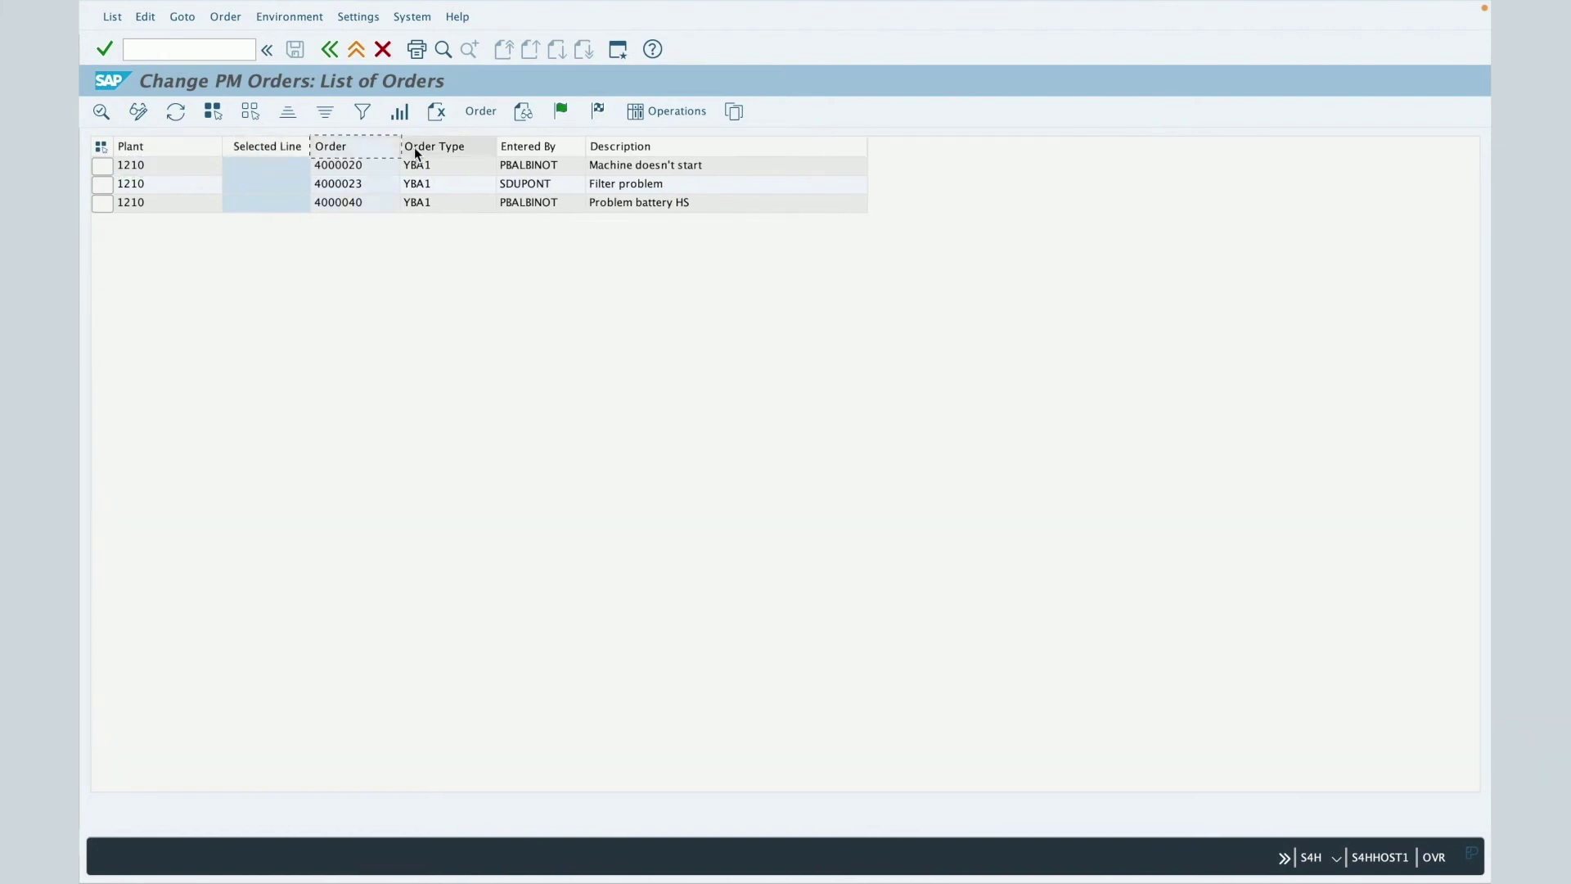
pyautogui.click(537, 147)
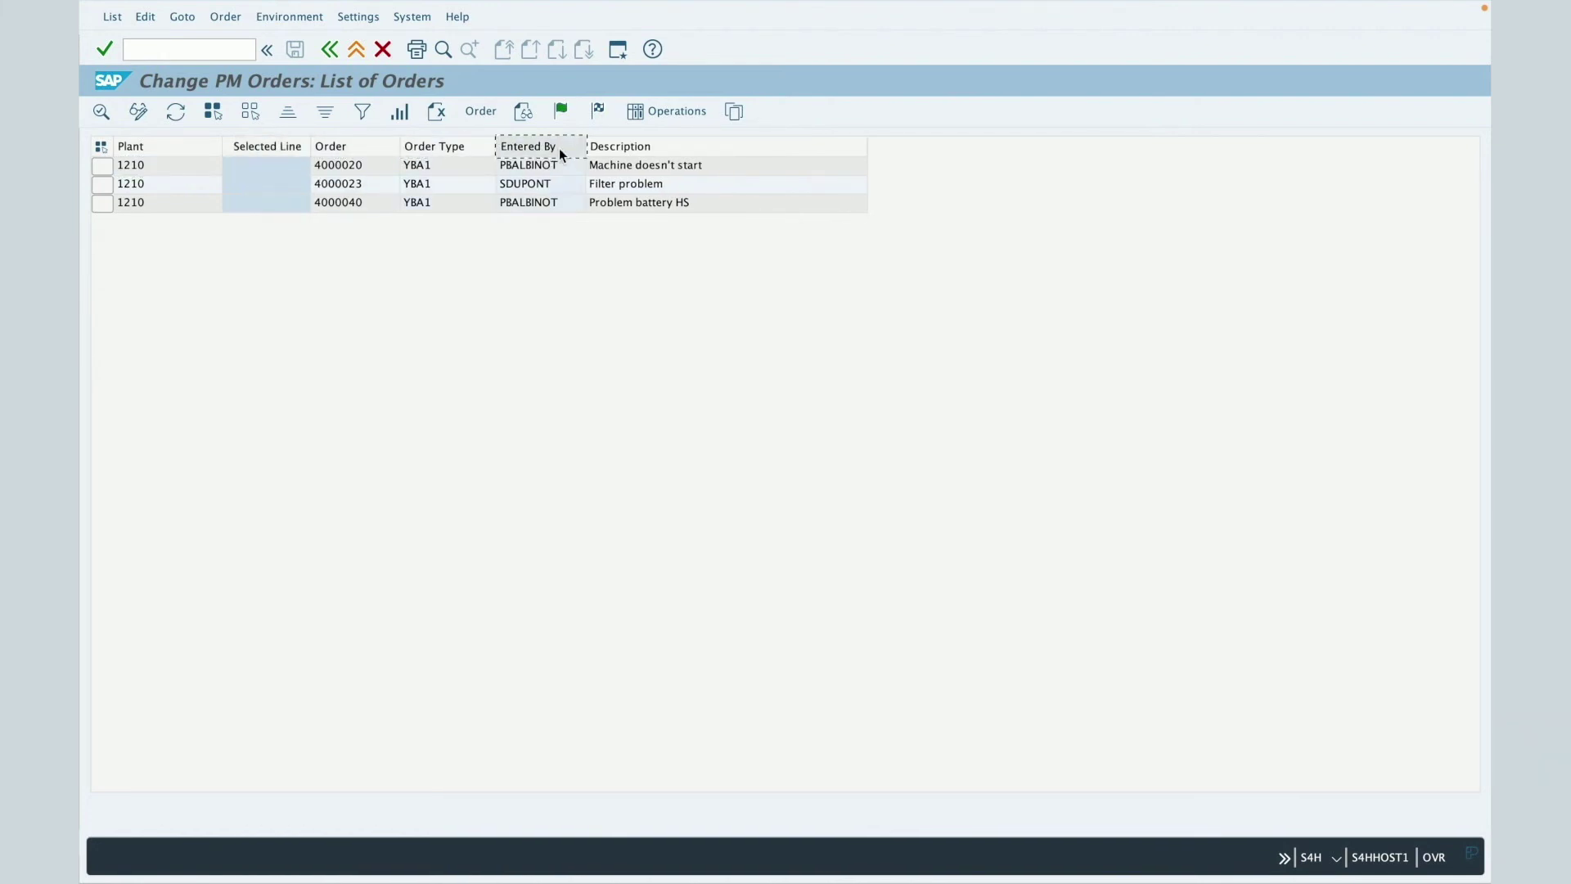
pyautogui.click(620, 147)
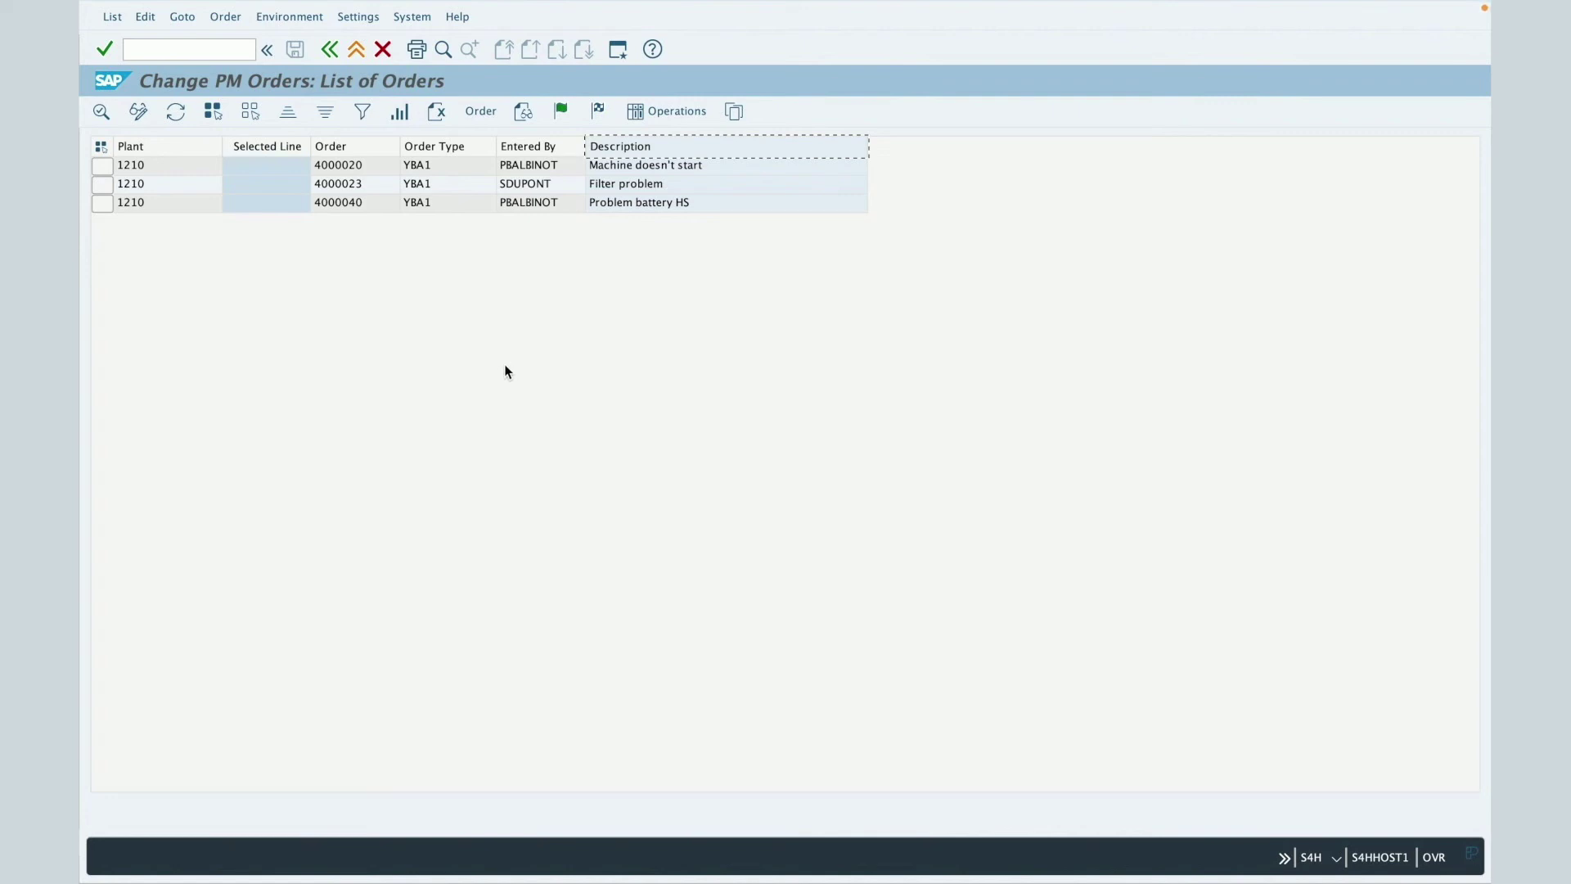
# - Load the saved /TEST_IW38 layout through Settings > Layouts > Get
pyautogui.click(358, 17)
pyautogui.moveTo(375, 67)
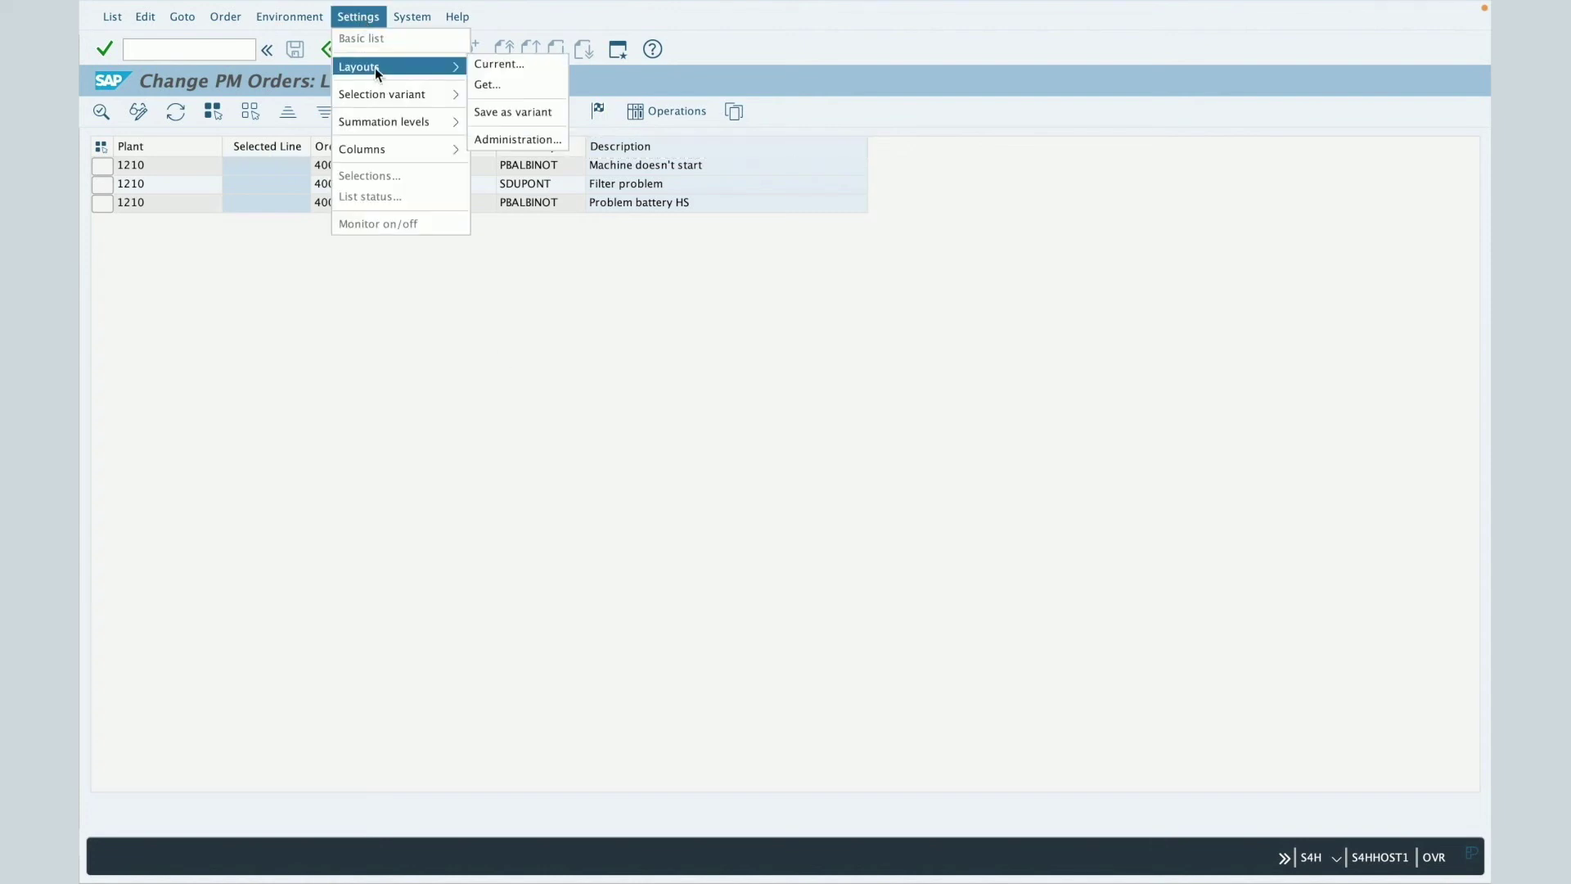
pyautogui.click(524, 84)
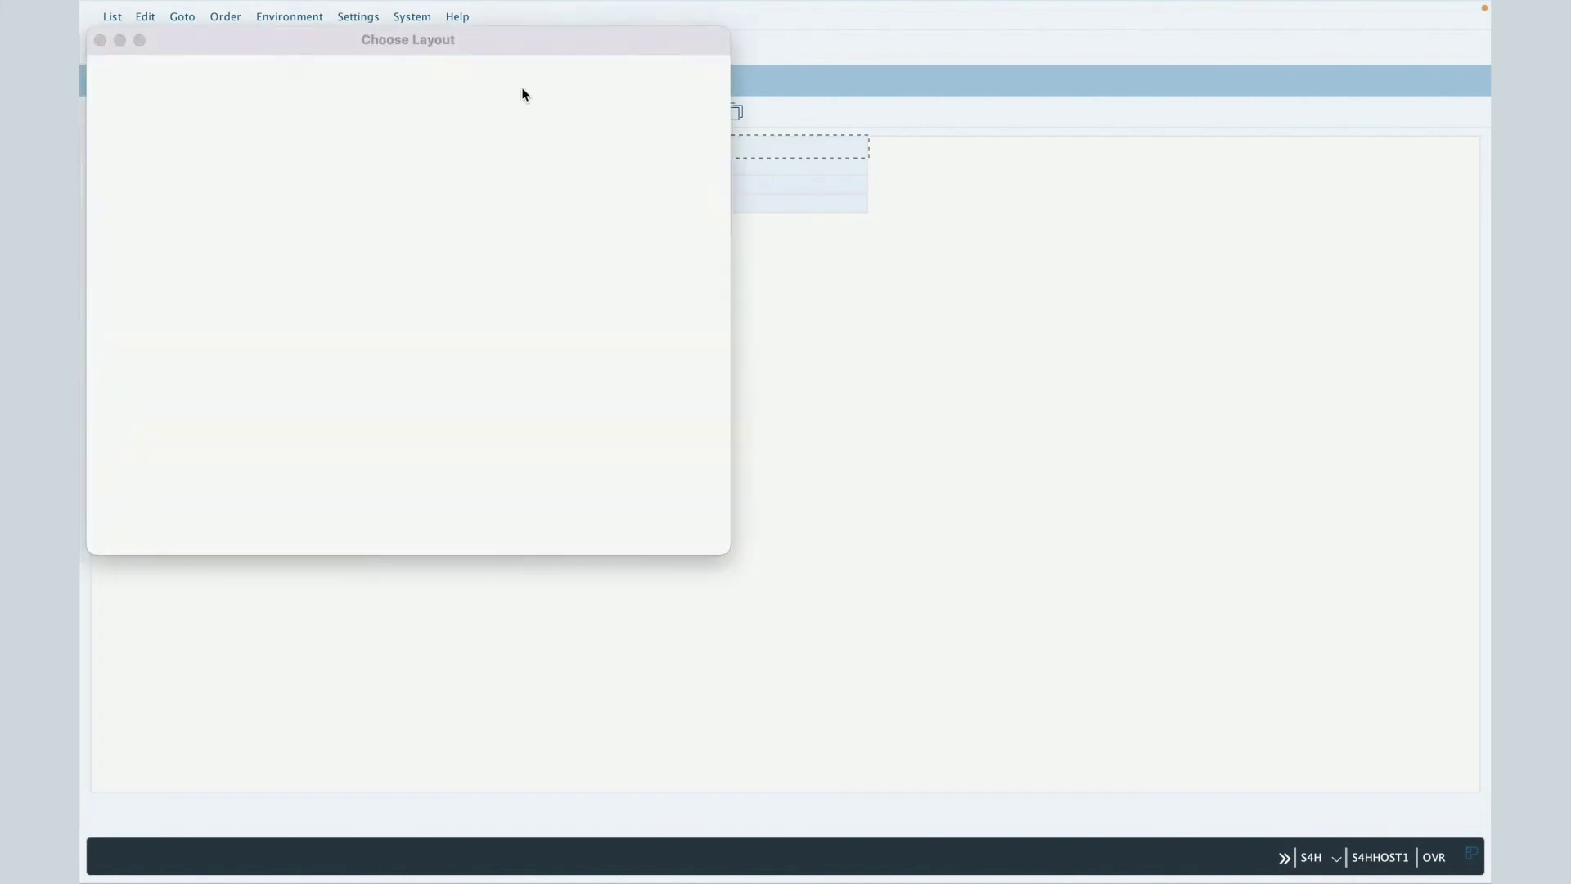
pyautogui.moveTo(439, 41); pyautogui.dragTo(874, 145)
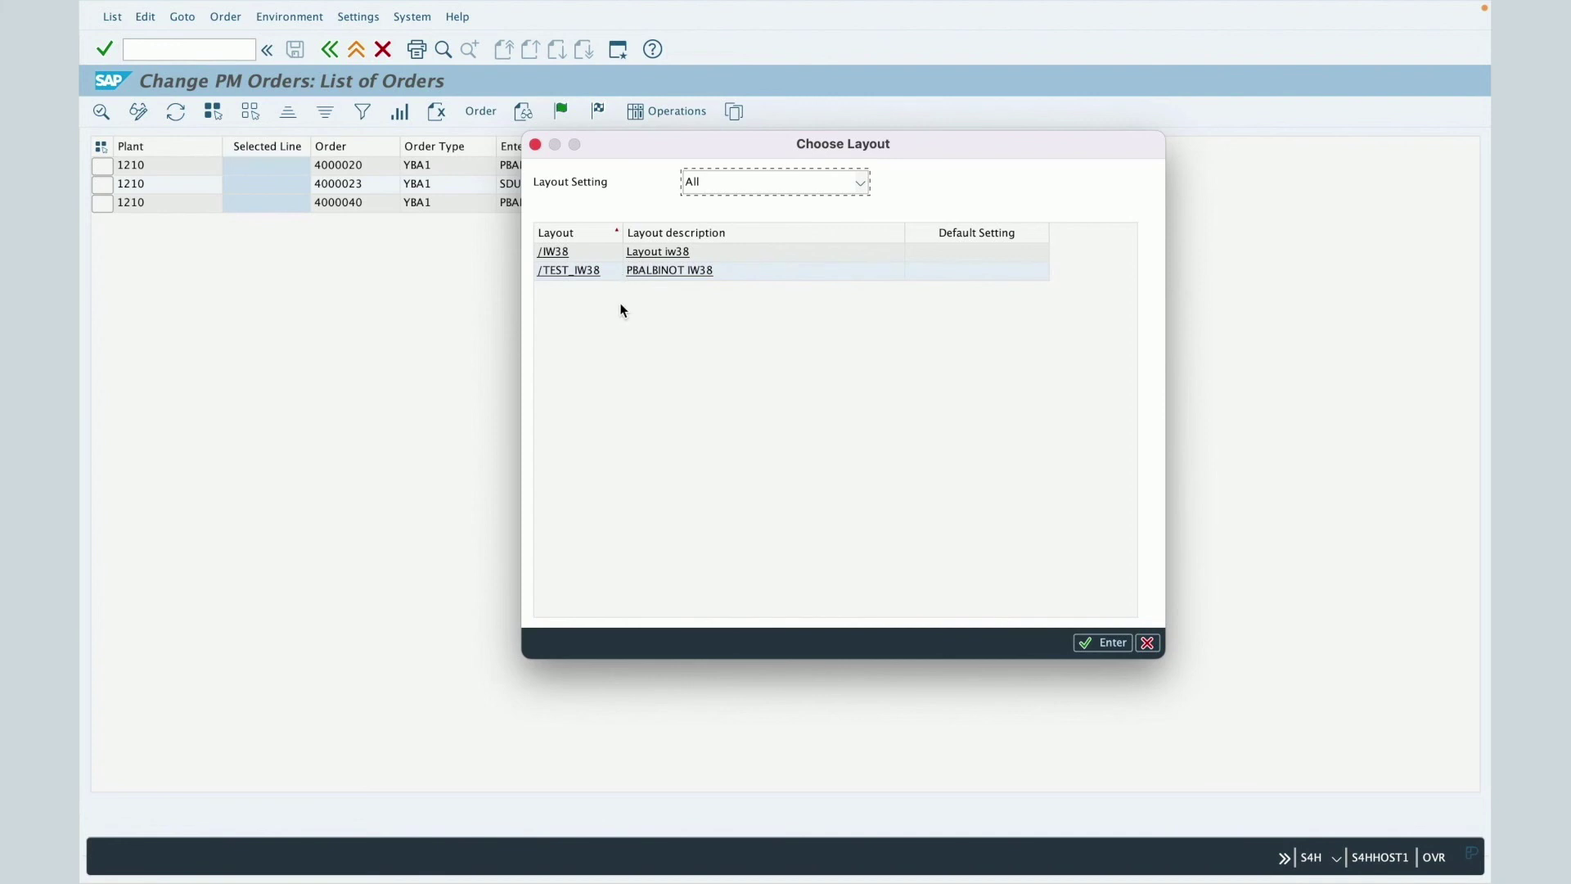
pyautogui.click(581, 276)
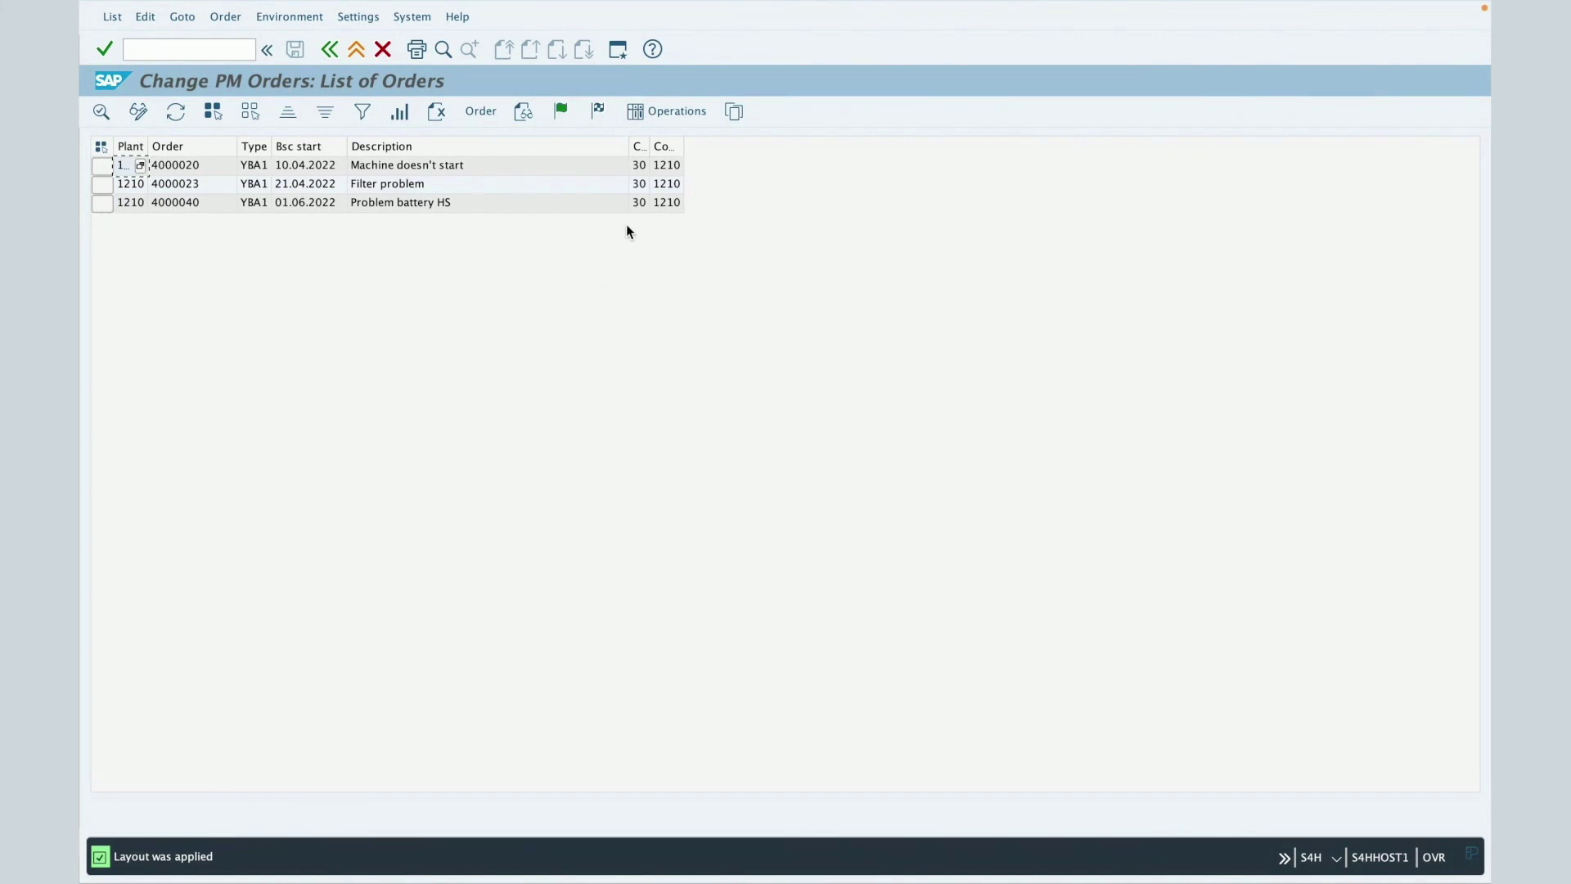
# - Widen the Company Code and Order category columns, then go back to the selection screen
pyautogui.doubleClick(684, 148)
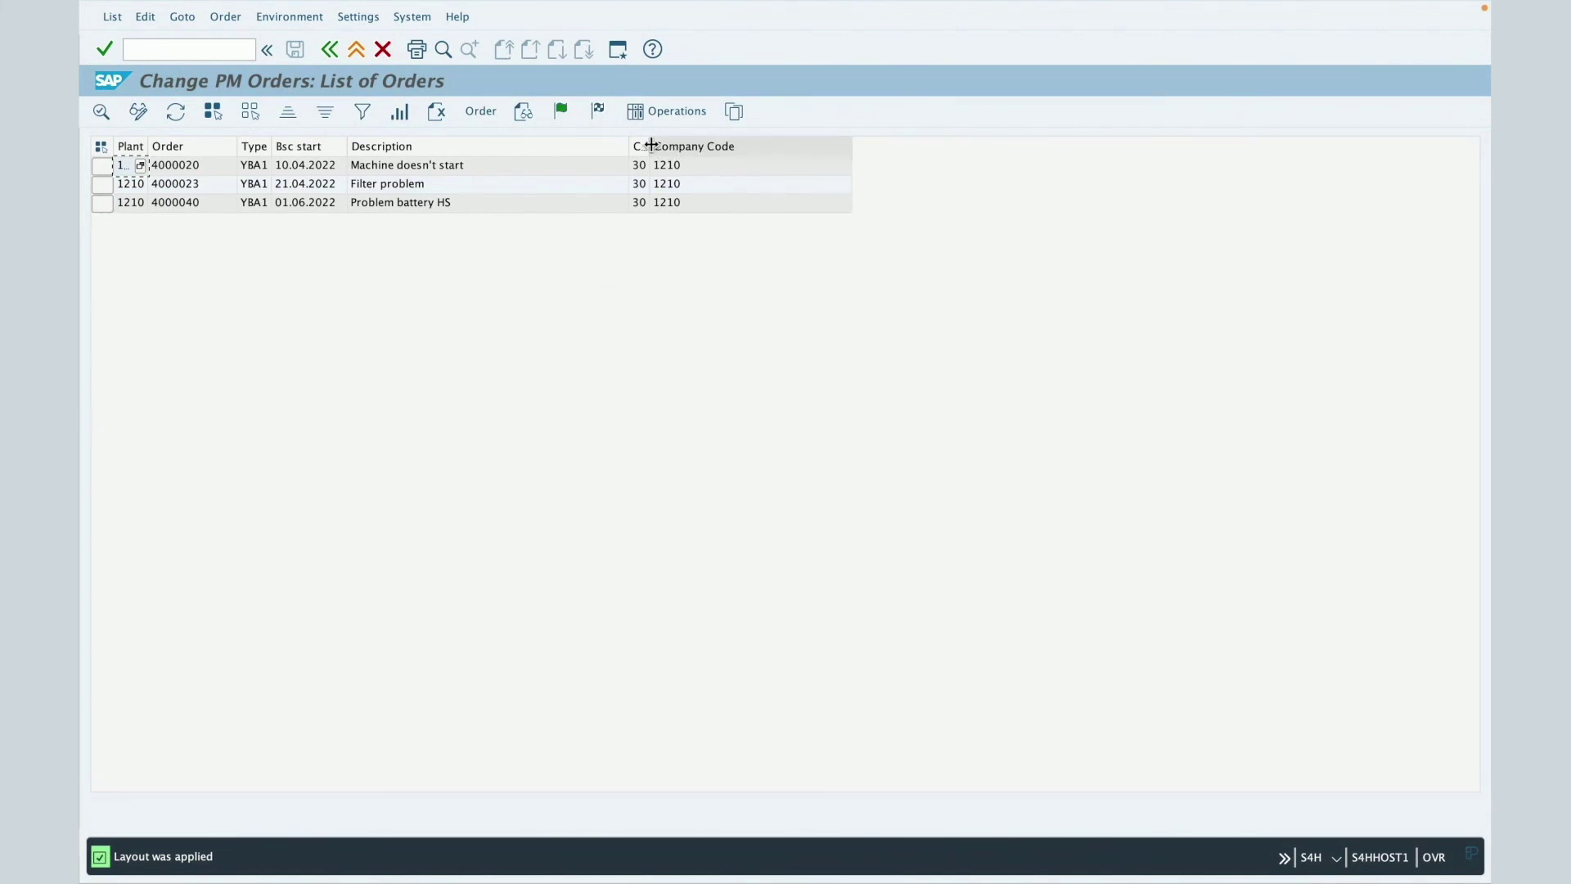
pyautogui.moveTo(651, 145); pyautogui.dragTo(718, 145)
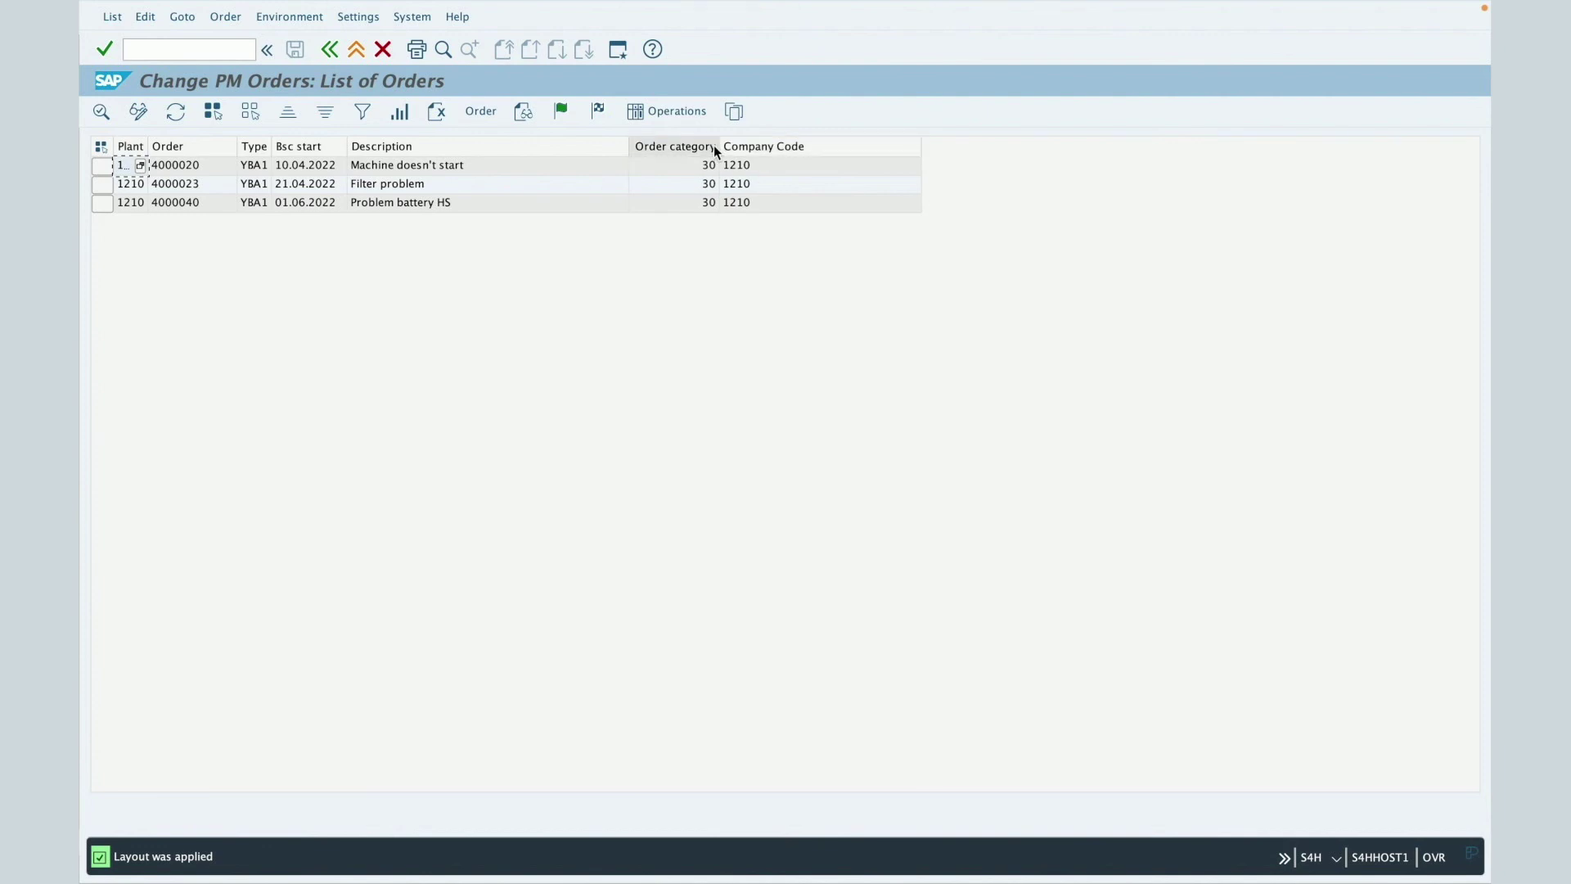
pyautogui.press('F3')
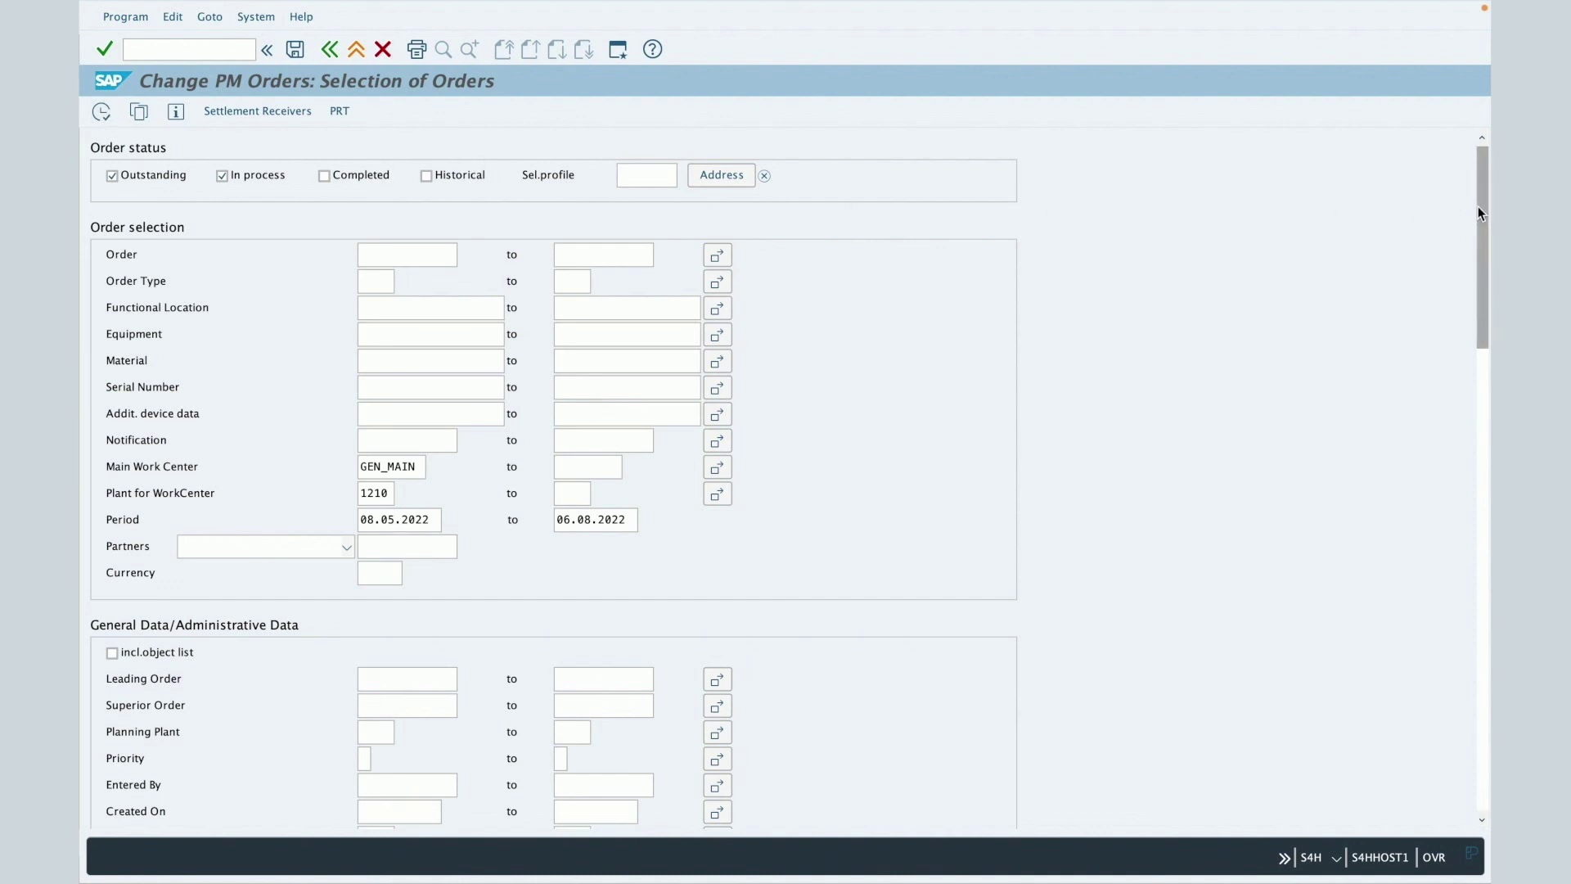
# - Pick /TEST_IW38 from the Layout field's value help in the Others section
pyautogui.moveTo(1480, 204); pyautogui.dragTo(1461, 684)
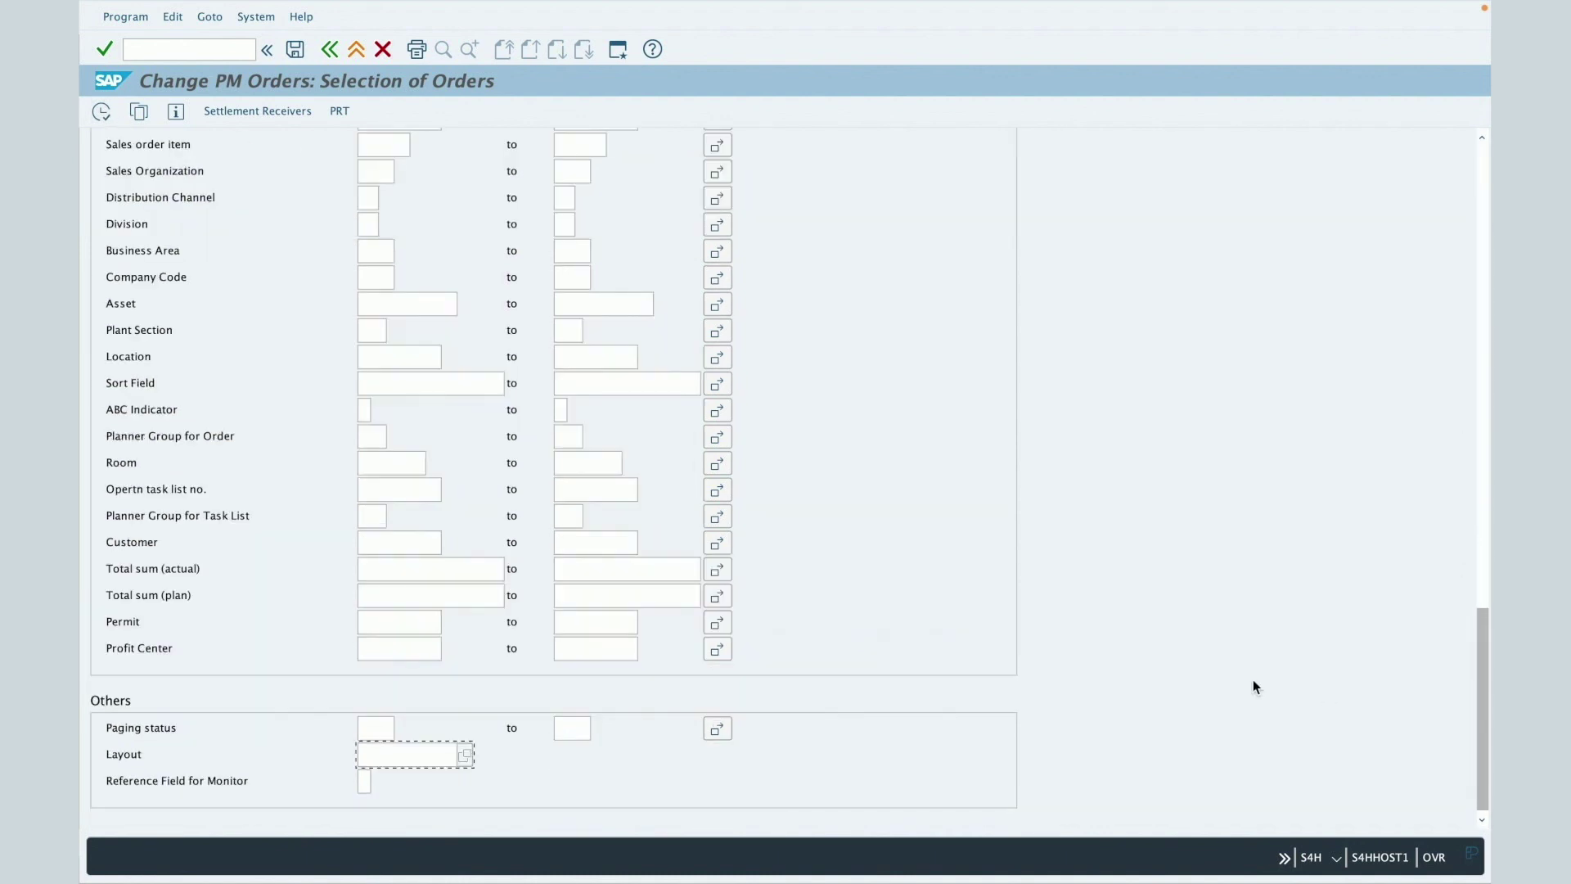
pyautogui.click(384, 753)
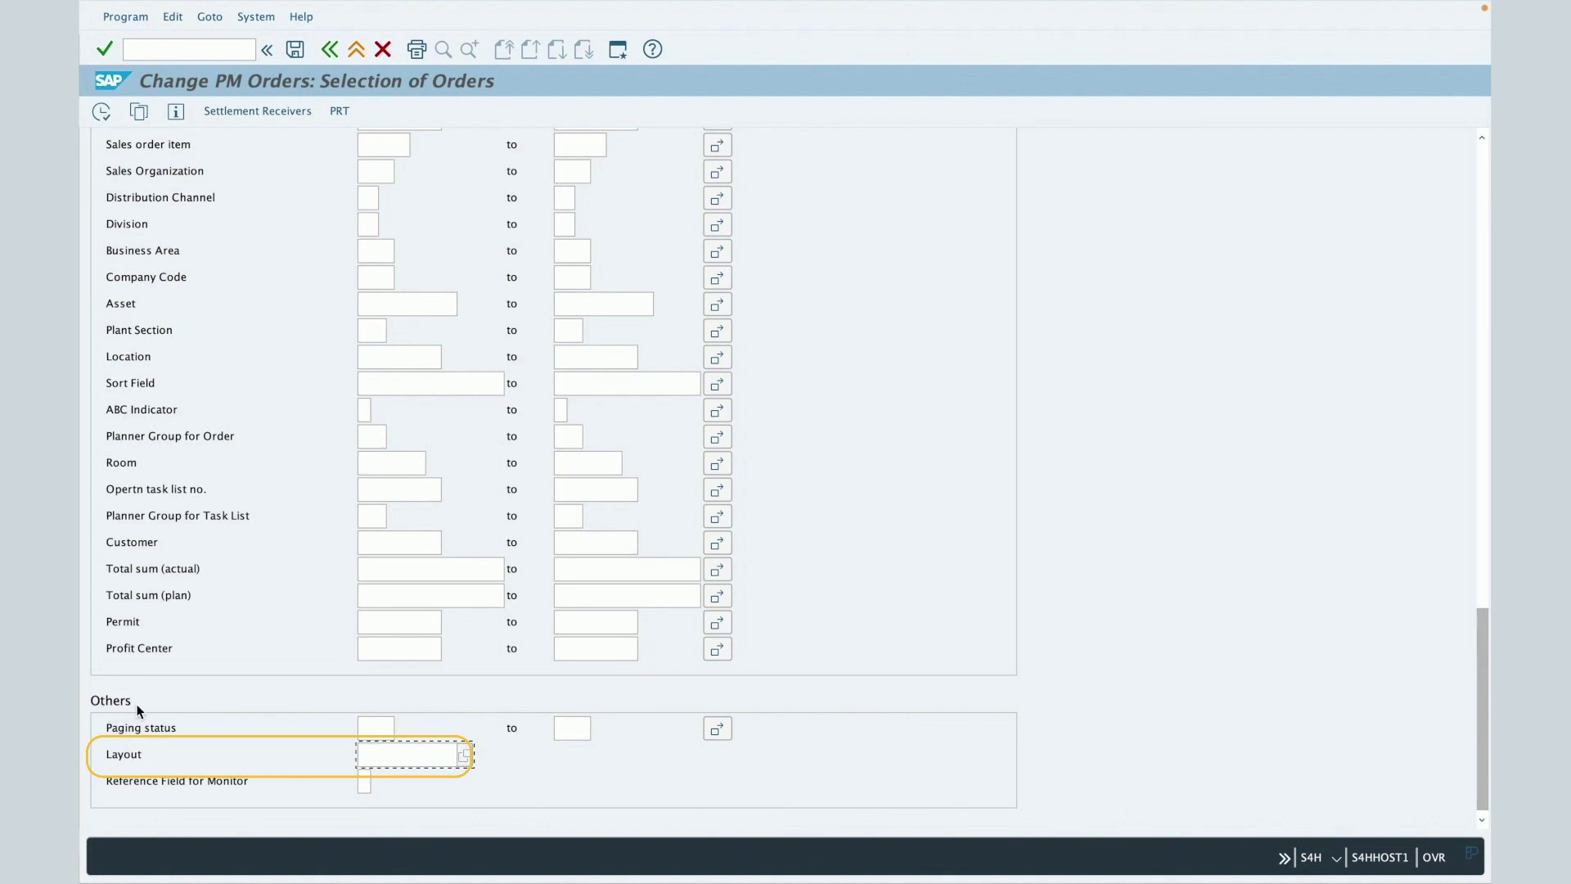
pyautogui.click(463, 755)
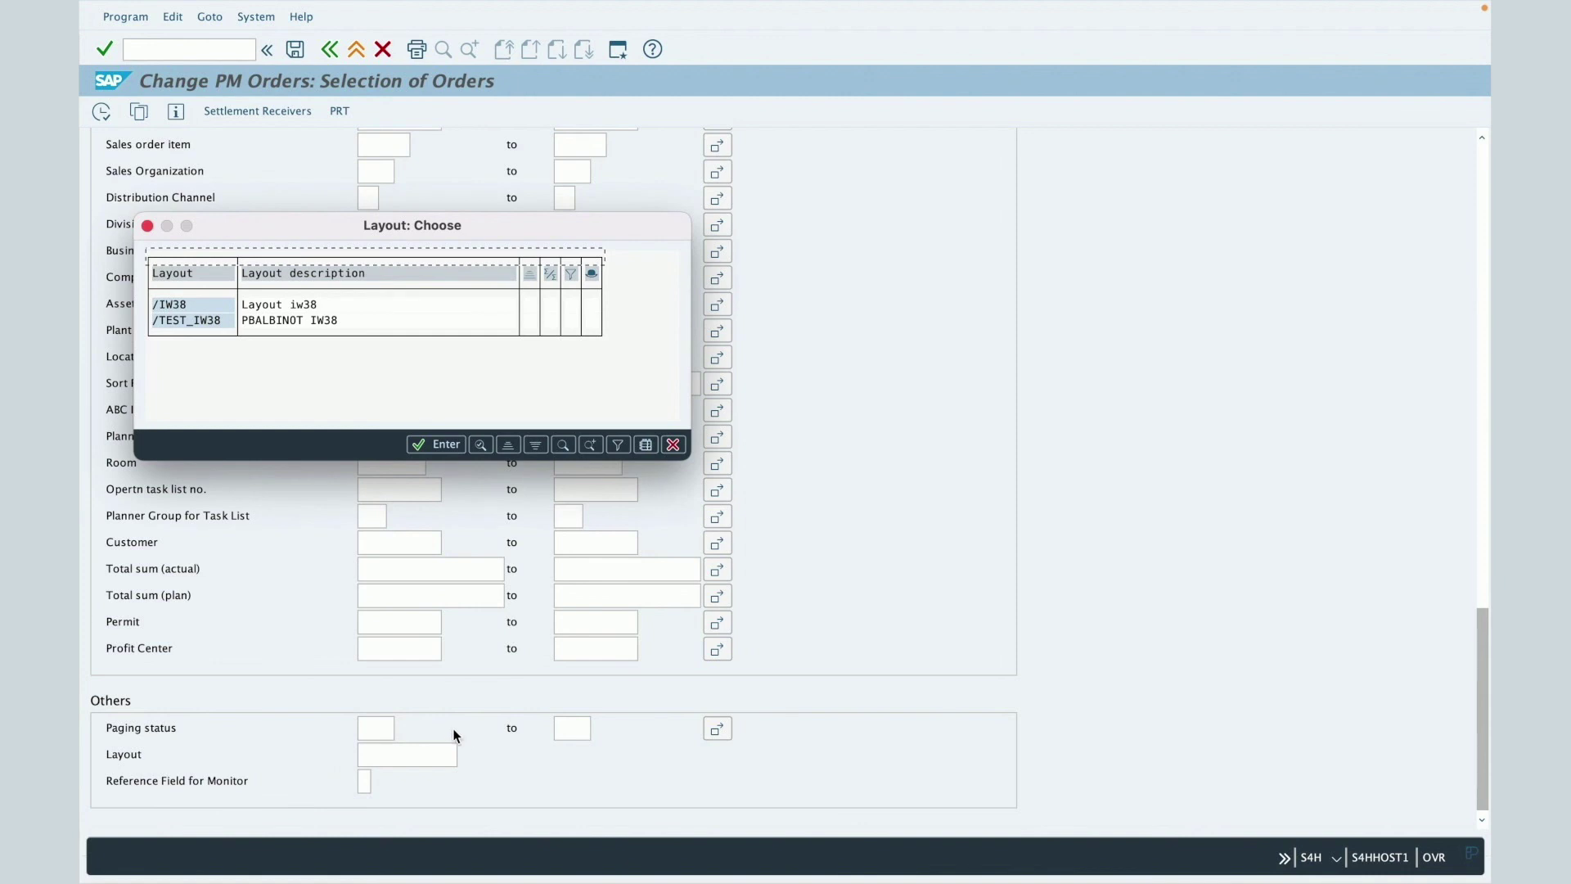
pyautogui.doubleClick(187, 321)
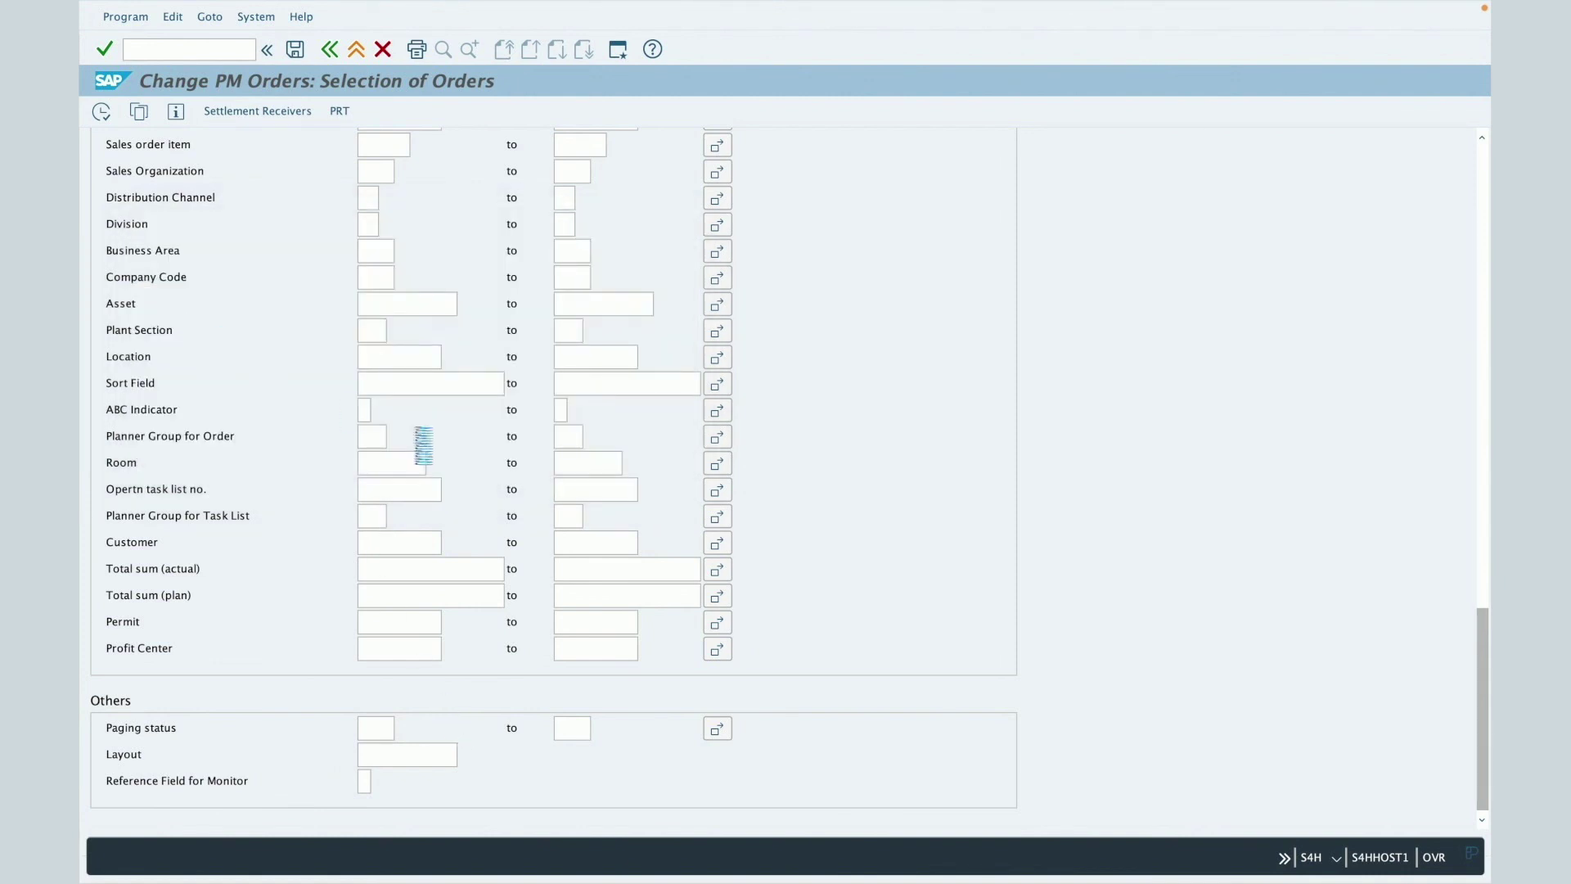